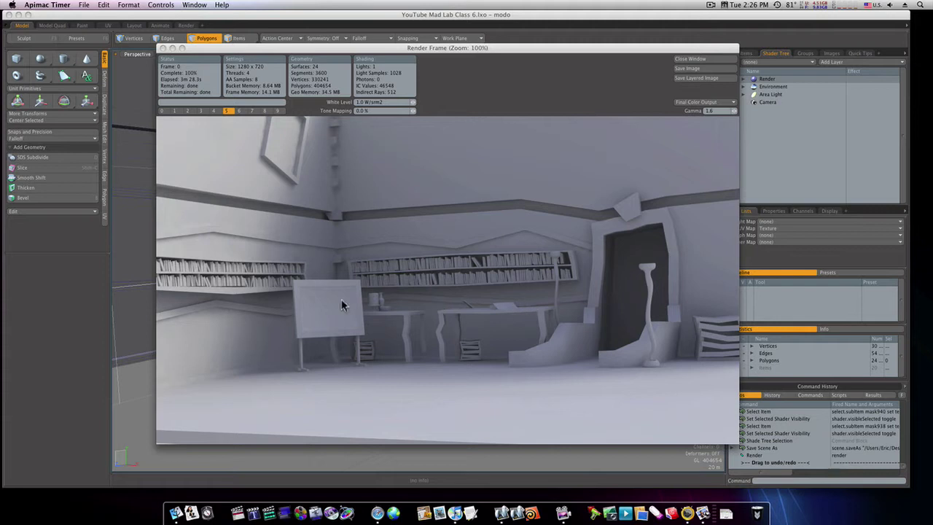
- Close the finished render, show the scene's item list and clear the polygon selection on the floor
click(163, 48)
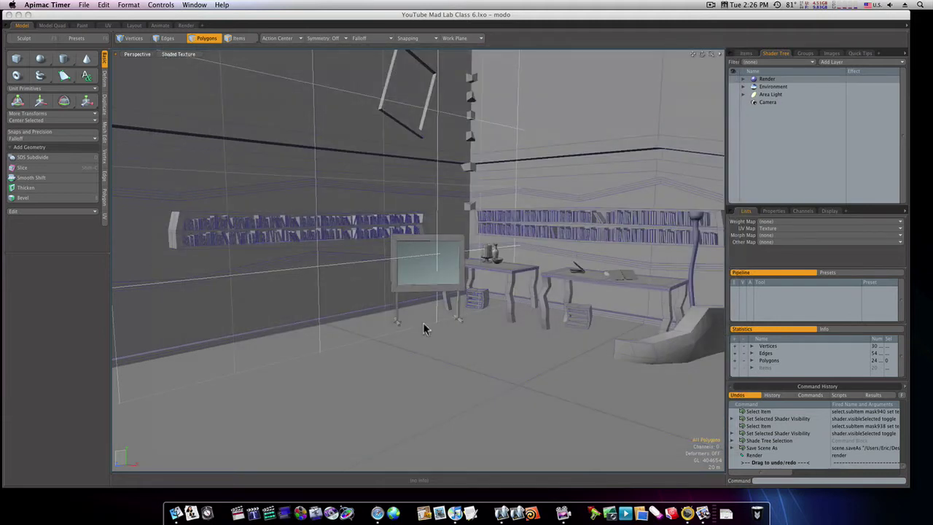
click(426, 329)
alt+drag(425, 323, 386, 302)
click(745, 53)
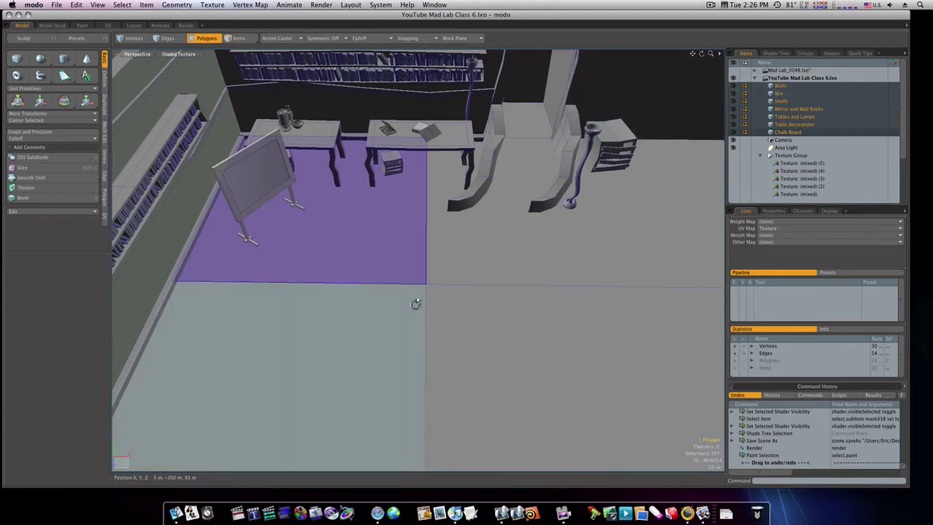
key(Escape)
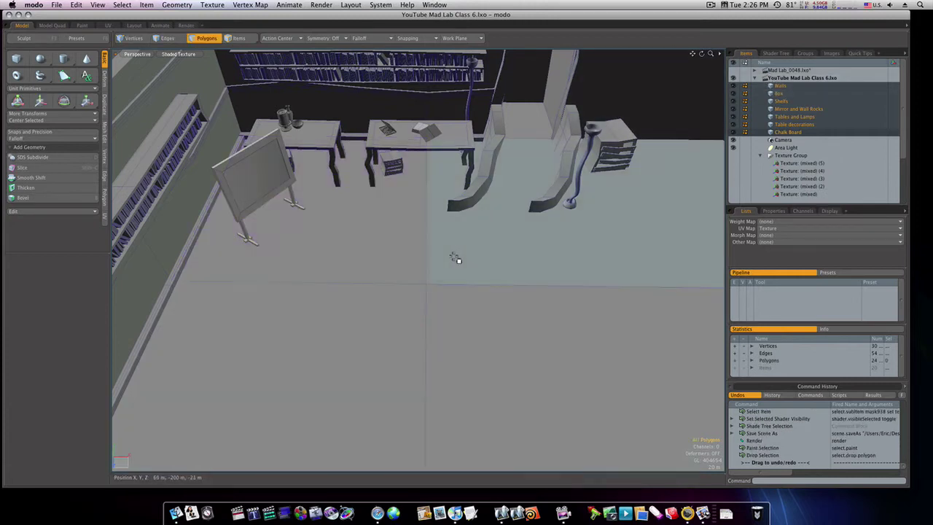
- Draw a flat eight-sided cylinder in the open floor area in front of the tables, with a Y radius of about 4 m
click(64, 61)
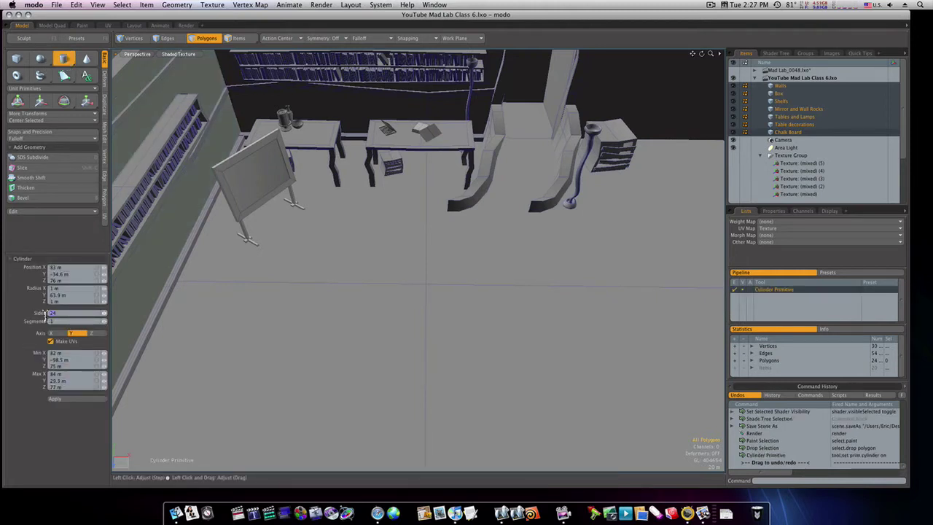
key(Return)
alt+drag(406, 385, 418, 410)
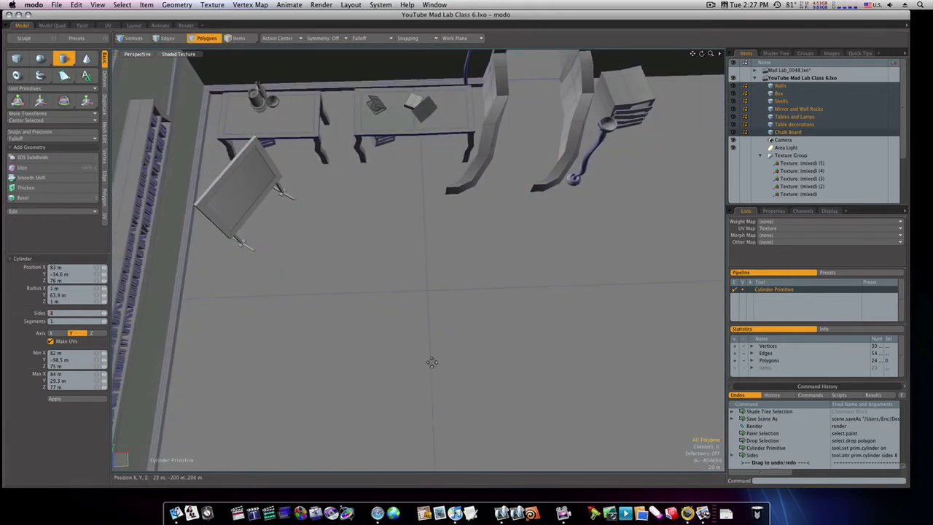
click(430, 357)
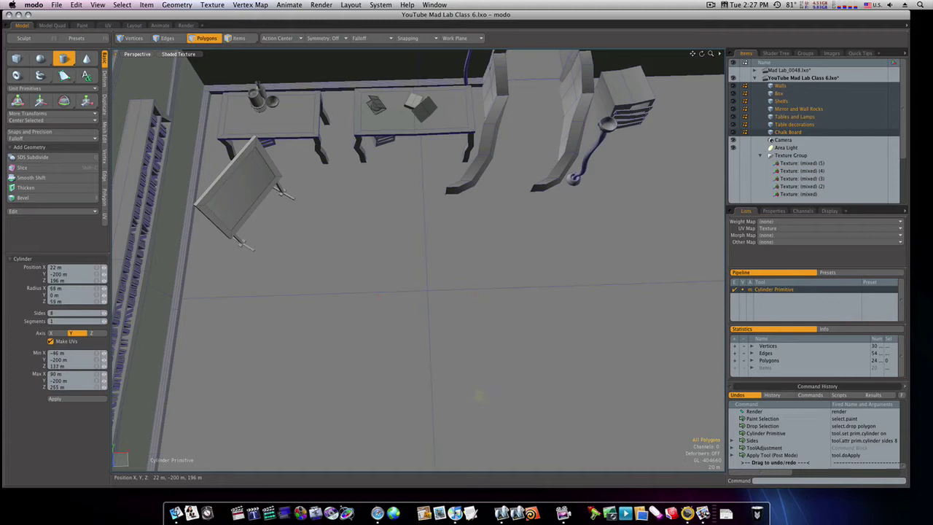
alt+drag(438, 365, 433, 343)
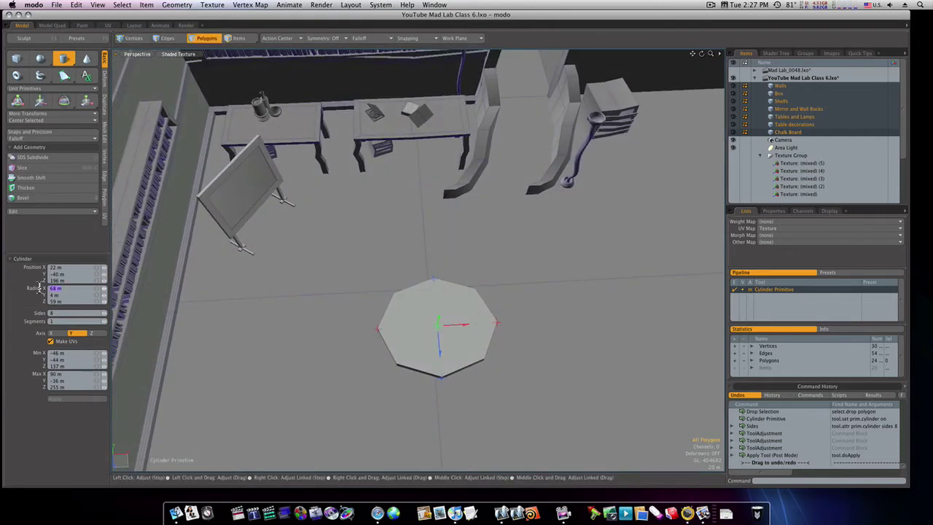
- Set the cylinder's X and Z radii to 65 m and finish the primitive
key(Tab)
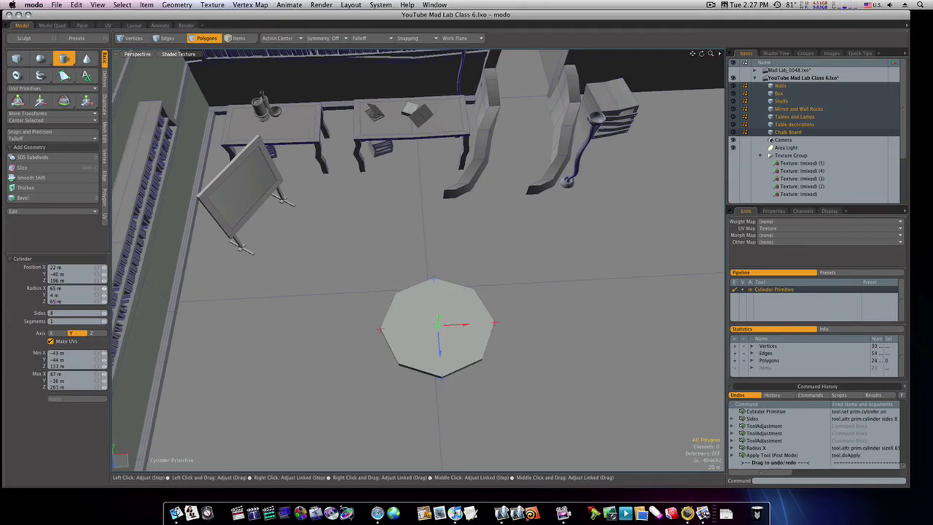
alt+drag(489, 327, 477, 304)
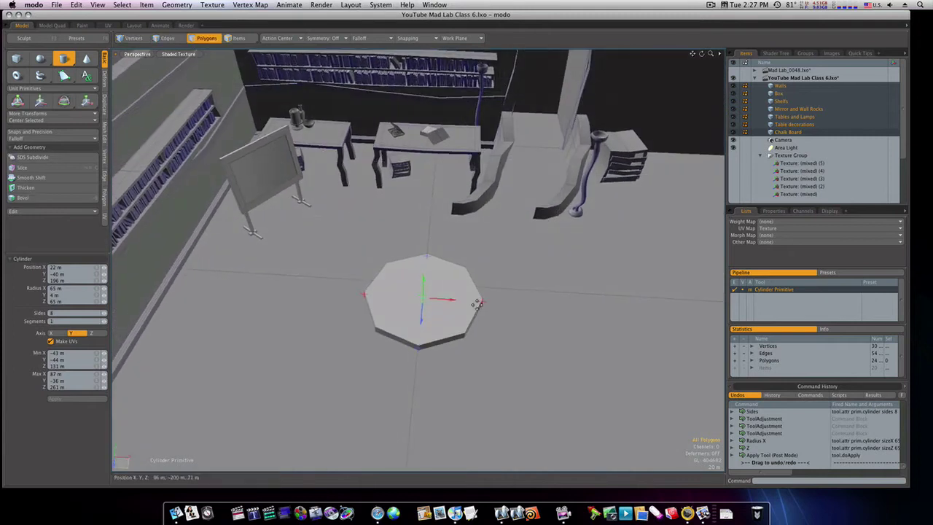
key(space)
- Duplicate the whole octagonal disc in place and scale the copy up evenly to roughly twice its size
double_click(438, 309)
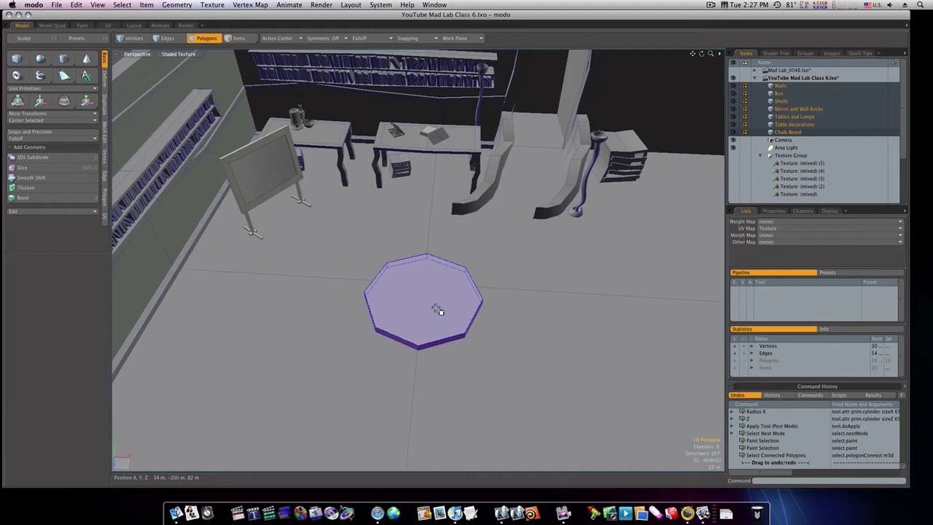
key(super+c)
key(super+v)
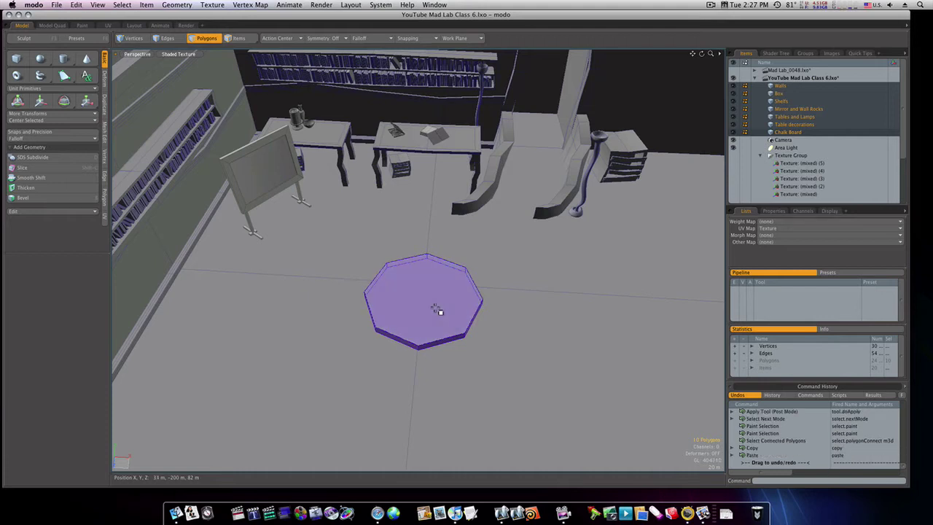
key(r)
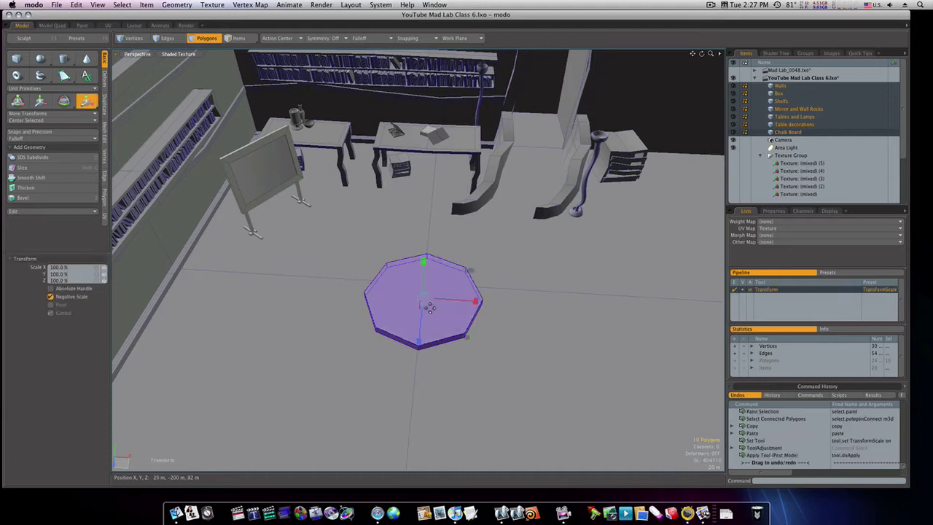
drag(427, 305, 553, 304)
- Raise the enlarged disc about 123 m straight up so it sits clear above the small one
key(w)
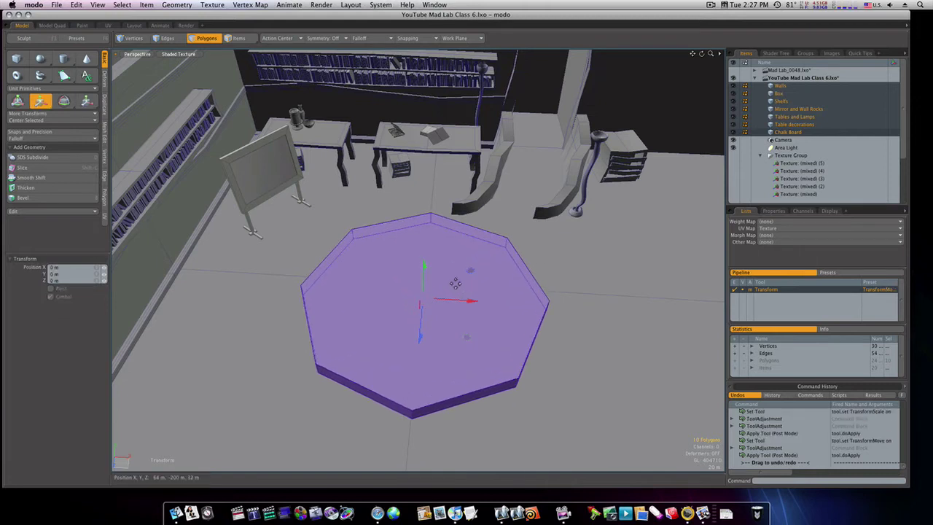
drag(423, 290, 422, 208)
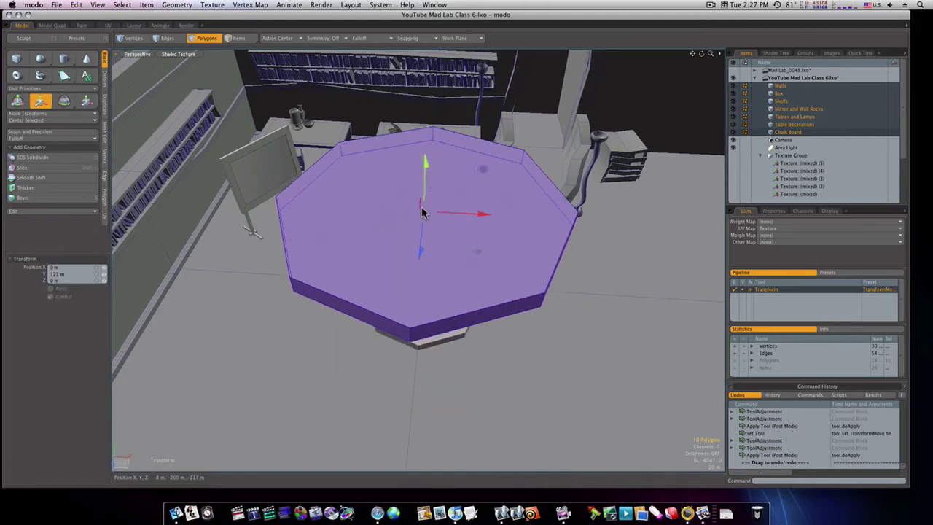
mouse_move(421, 264)
alt+mouse_down()
mouse_move(424, 223)
mouse_move(422, 247)
alt+mouse_up()
key(space)
- Bevel the small disc's top and bottom faces together with an inset of about 18.8 m and no shift
click(424, 271)
shift+click(423, 211)
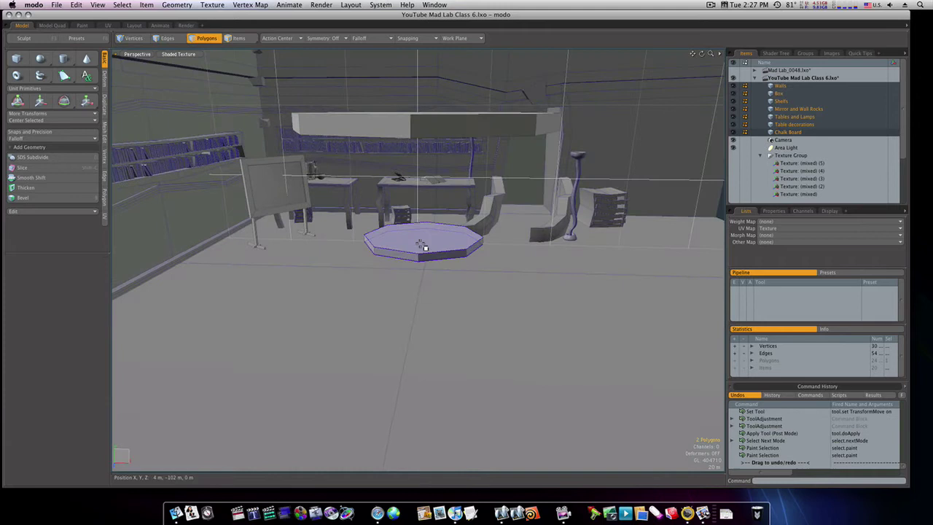
key(b)
click(420, 250)
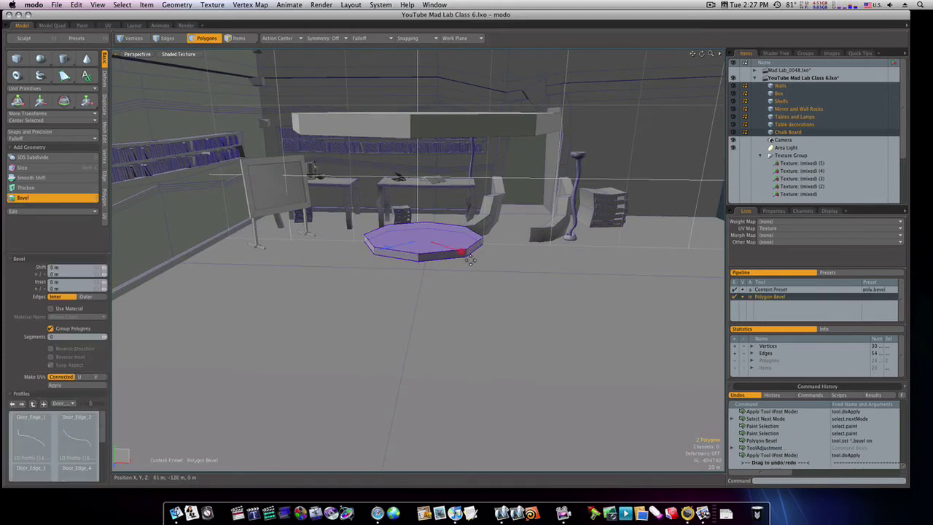
drag(461, 251, 328, 209)
alt+drag(446, 249, 204, 131)
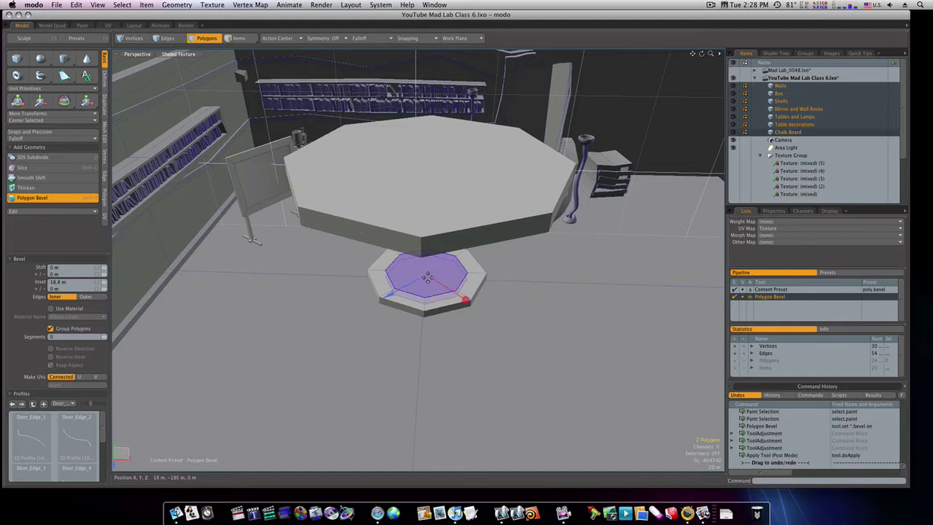
key(space)
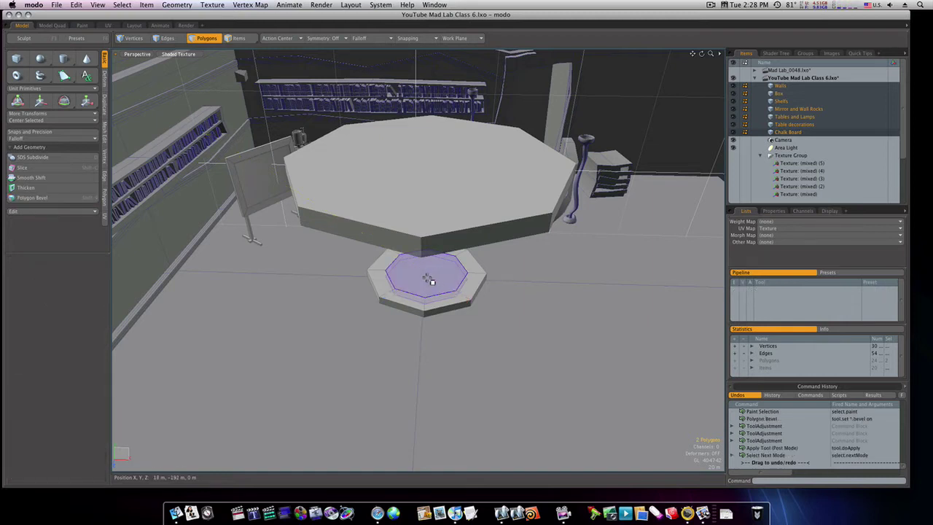
- Bridge the small disc's two inset faces to cut an octagonal hole through it
click(104, 107)
click(29, 85)
click(310, 274)
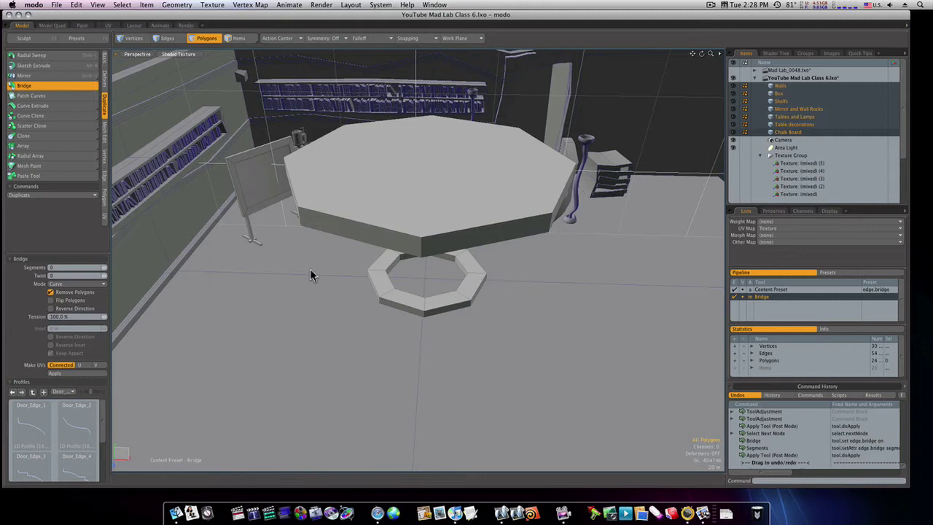
key(space)
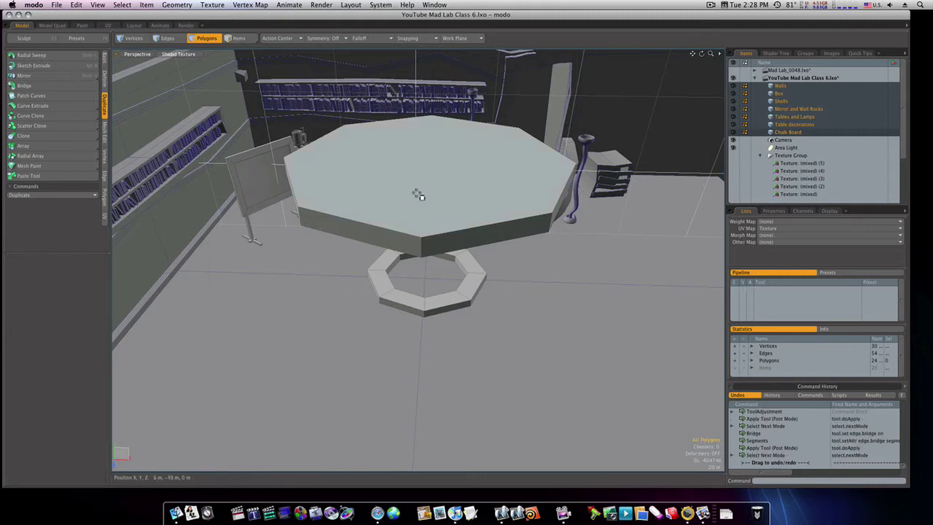
- Bevel the large disc's top and bottom faces together with an inset of about 23.8 m and no shift
click(416, 193)
alt+drag(418, 195, 418, 169)
shift+click(410, 119)
key(b)
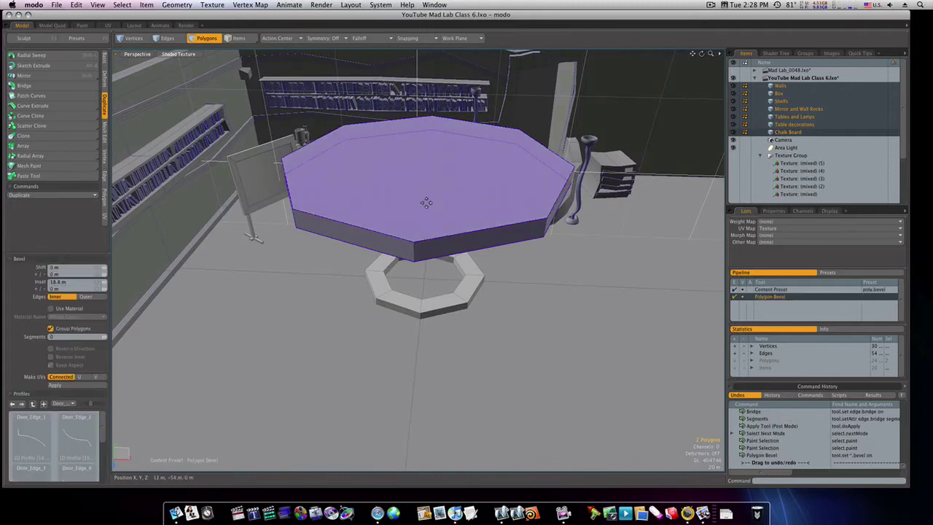
click(375, 188)
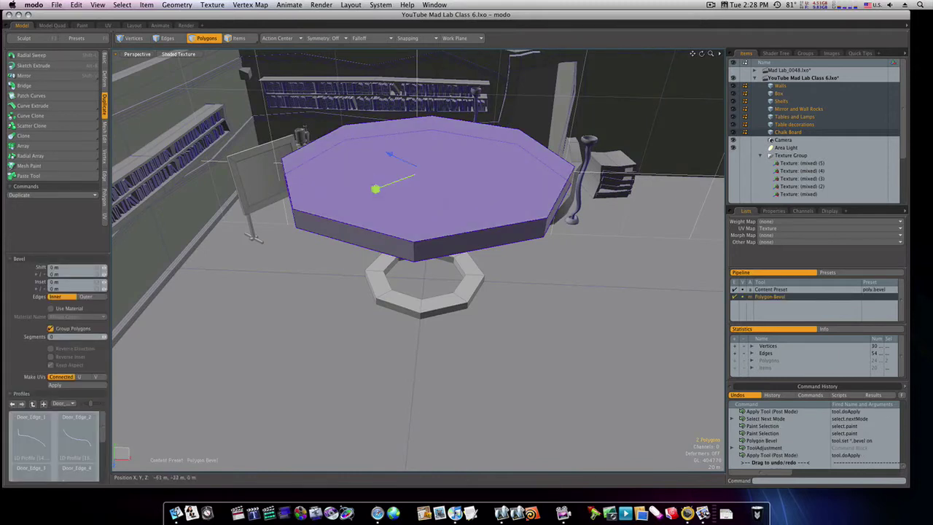
drag(374, 188, 267, 229)
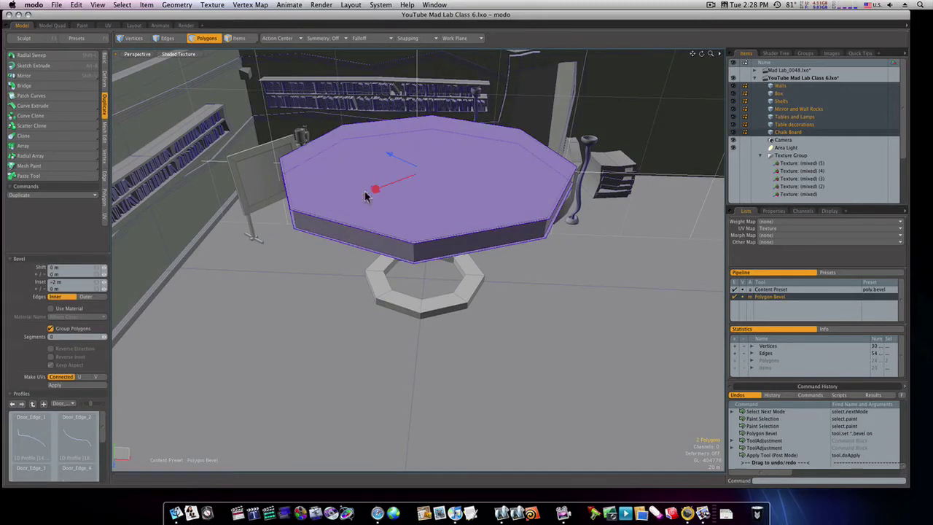
drag(374, 190, 693, 73)
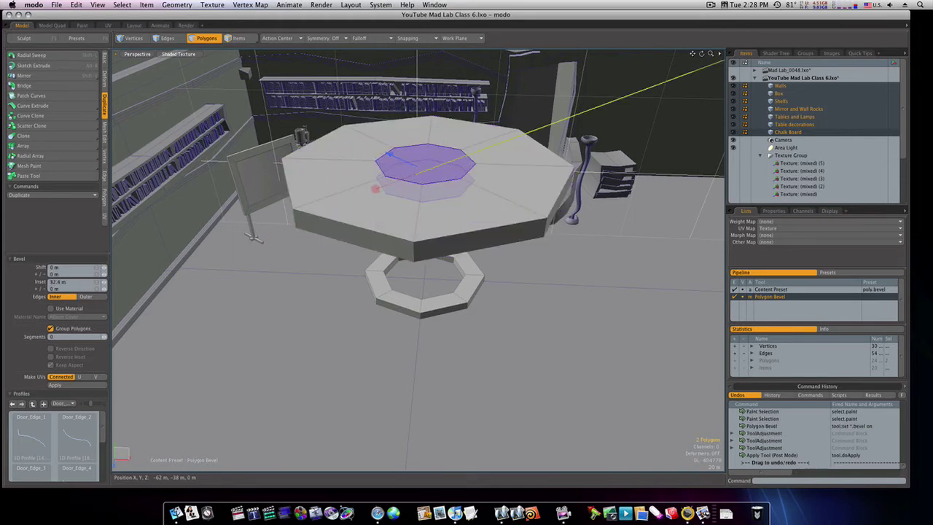
drag(757, 51, 736, 53)
drag(375, 189, 368, 192)
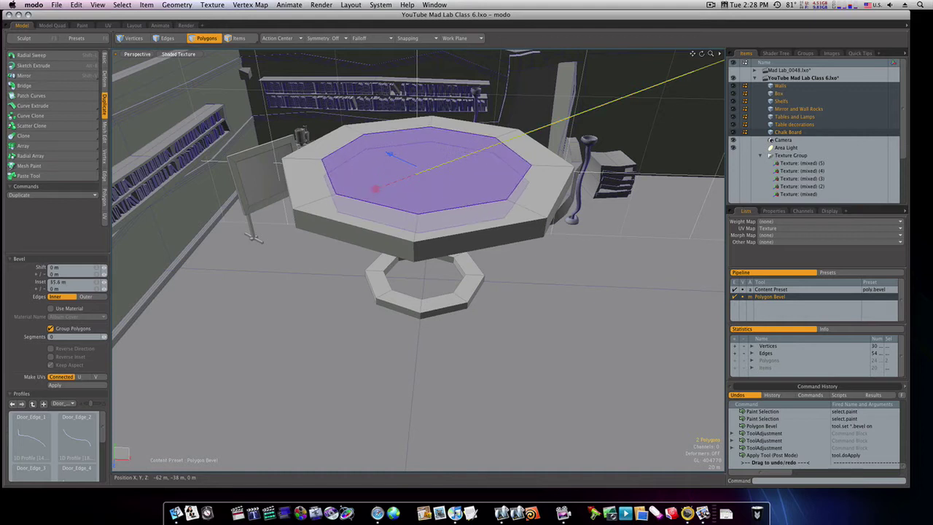
drag(728, 55, 721, 57)
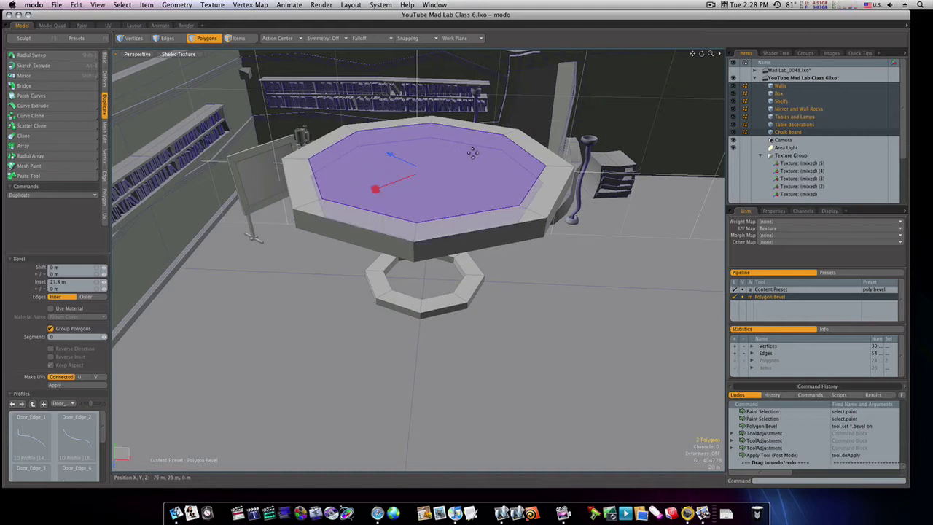
- Bridge the large disc's inset faces to turn it into an open octagonal ring
key(space)
click(24, 85)
click(366, 185)
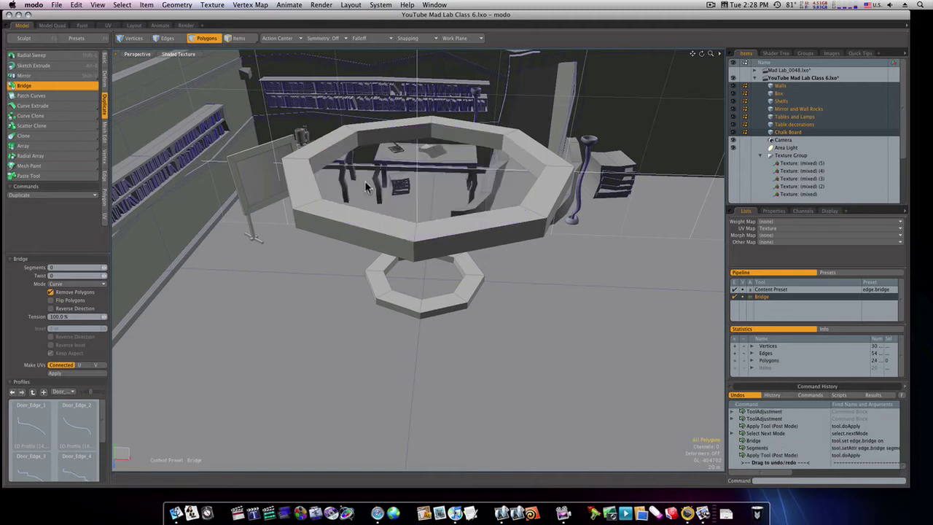
key(space)
- Select the entire large ring and lower it vertically to floor level around the small ring
click(351, 232)
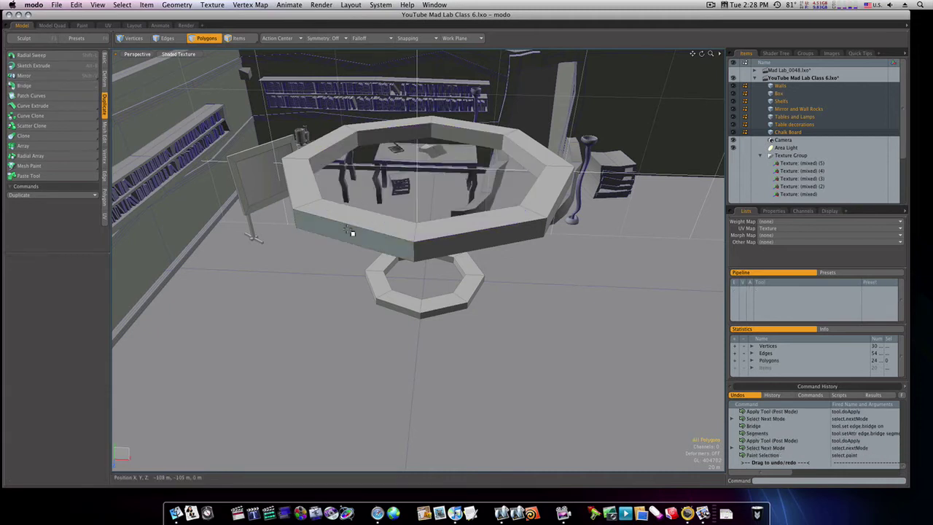
double_click(351, 232)
key(w)
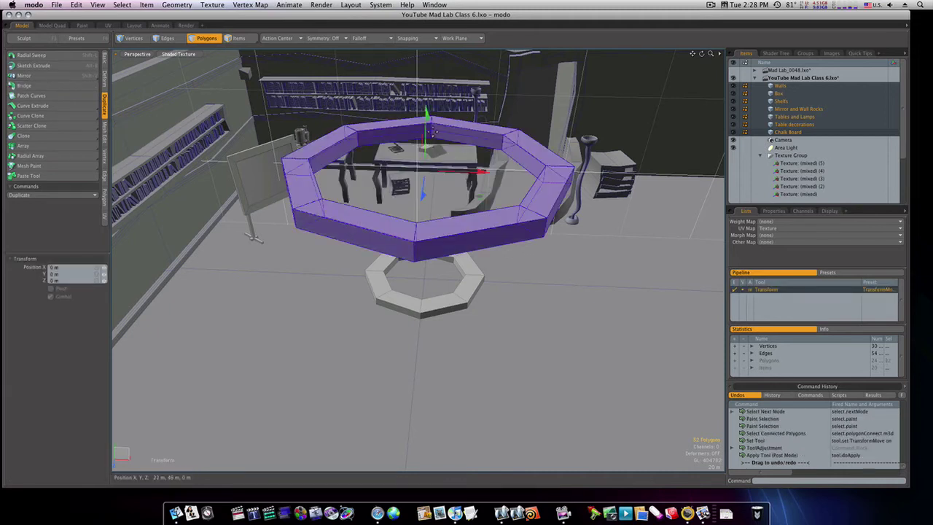
drag(430, 120, 419, 227)
key(space)
- Select the entire small ring and adjust its height within the opening of the large ring
double_click(440, 285)
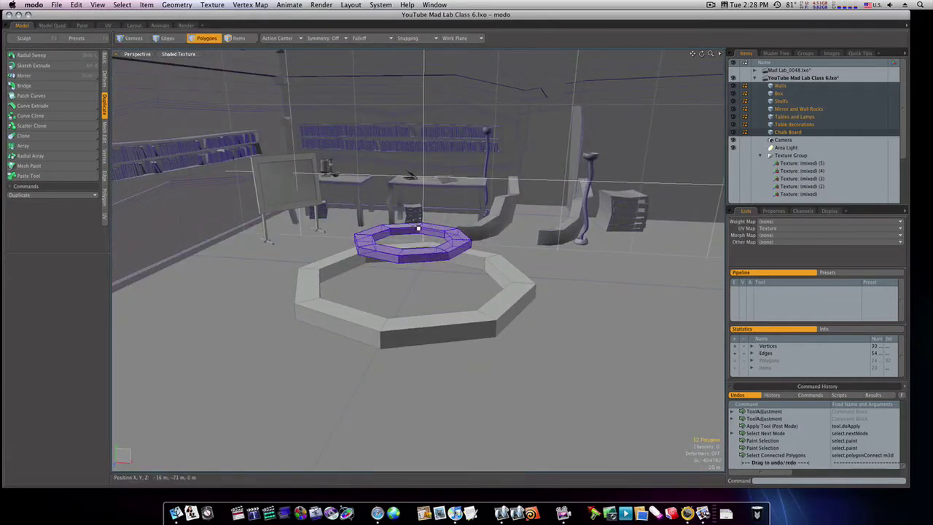
key(w)
drag(469, 244, 391, 252)
key(space)
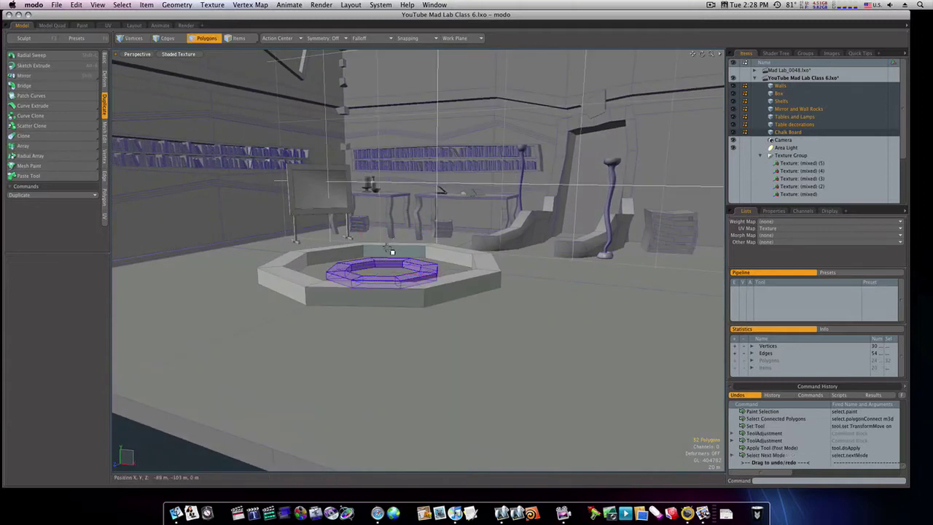
key(w)
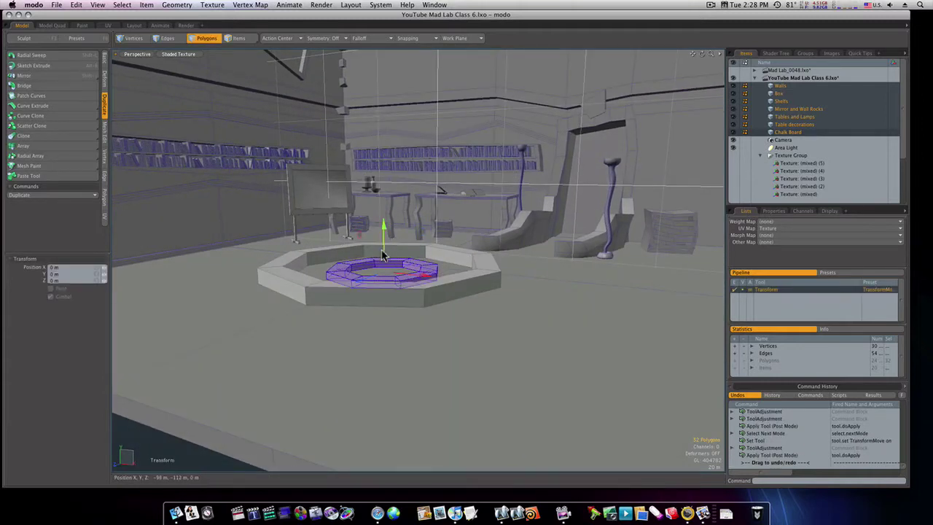
drag(383, 223, 383, 202)
- Scale the small ring vertically to 145% and lower it about 26 m inside the large ring
key(r)
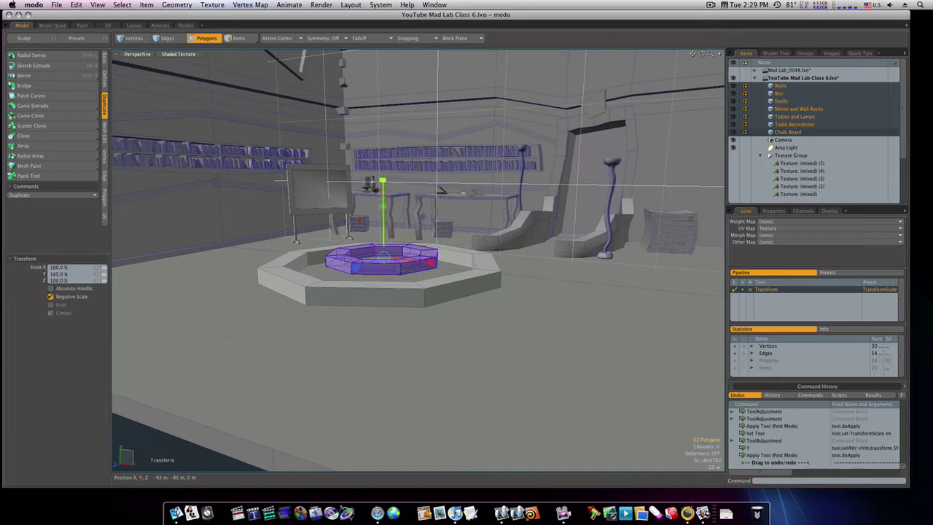
key(w)
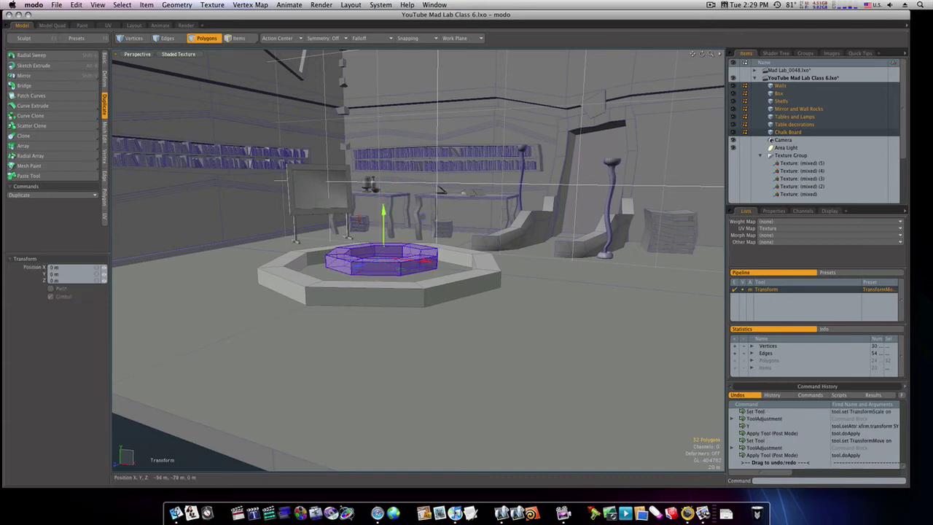
drag(383, 211, 383, 216)
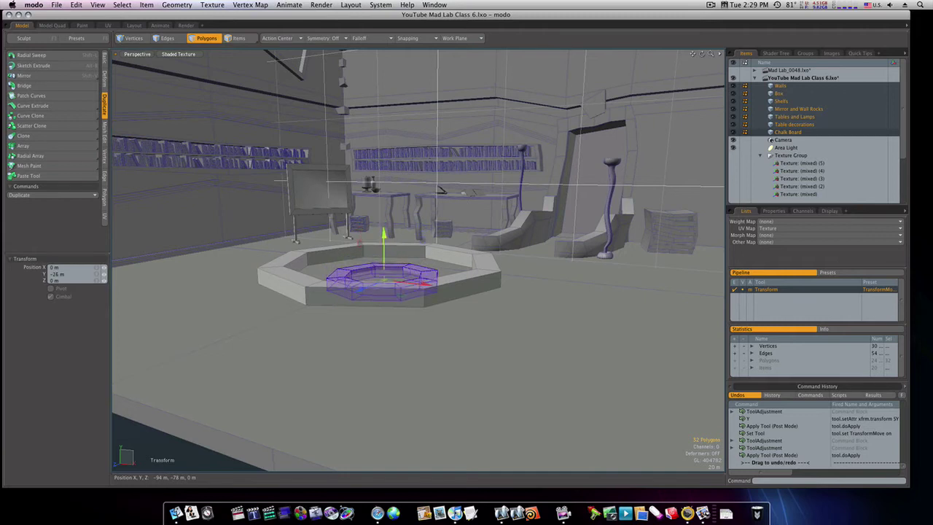
- Select the loop of top faces on the large ring and lower it to make the ring thinner
mouse_move(383, 239)
alt+mouse_down()
mouse_move(425, 305)
mouse_move(381, 299)
mouse_move(368, 248)
alt+mouse_up()
key(space)
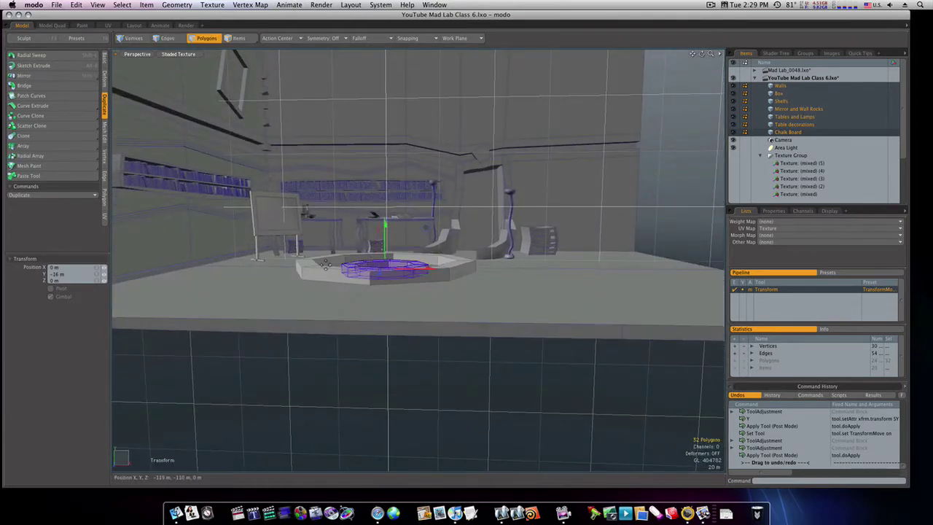
drag(313, 267, 318, 270)
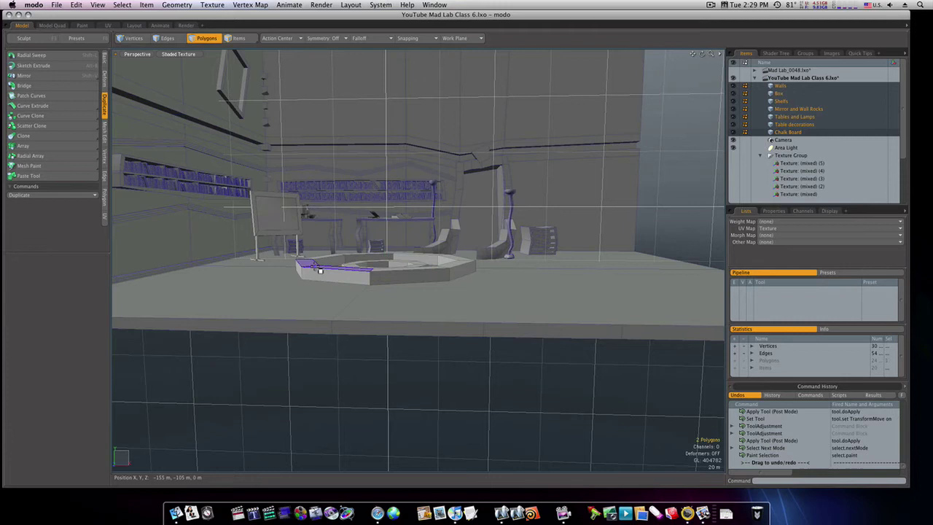
key(l)
key(w)
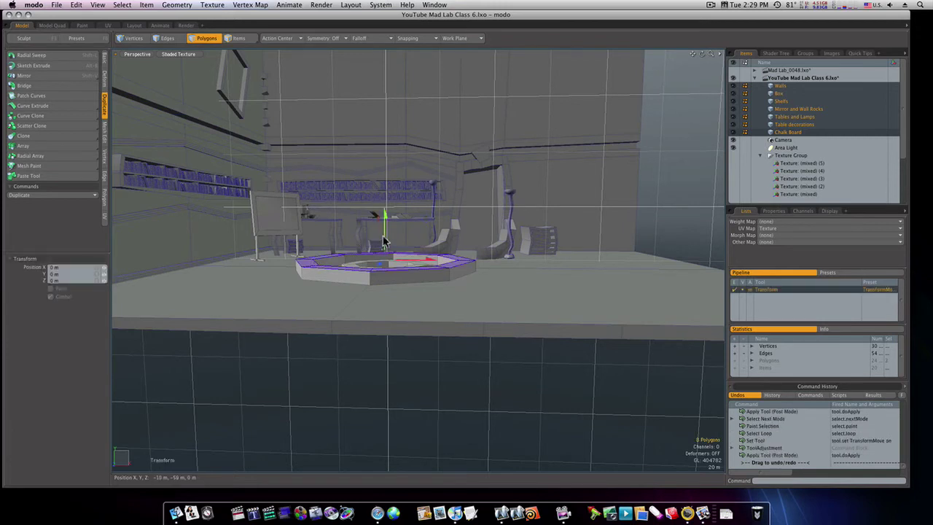
drag(385, 225, 399, 325)
key(space)
- Duplicate the entire large ring in place, scale the copy up into a wider outer ring, and adjust its height
double_click(435, 360)
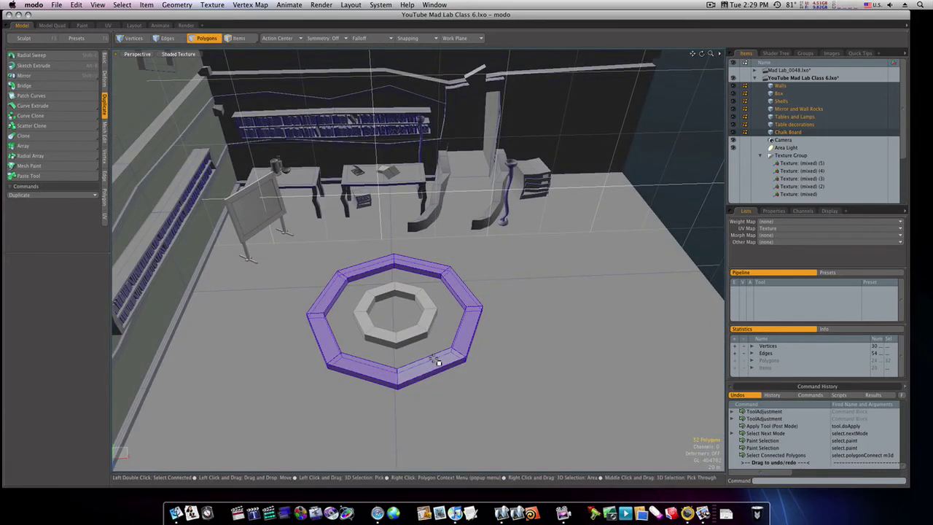
key(super+c)
key(super+v)
key(r)
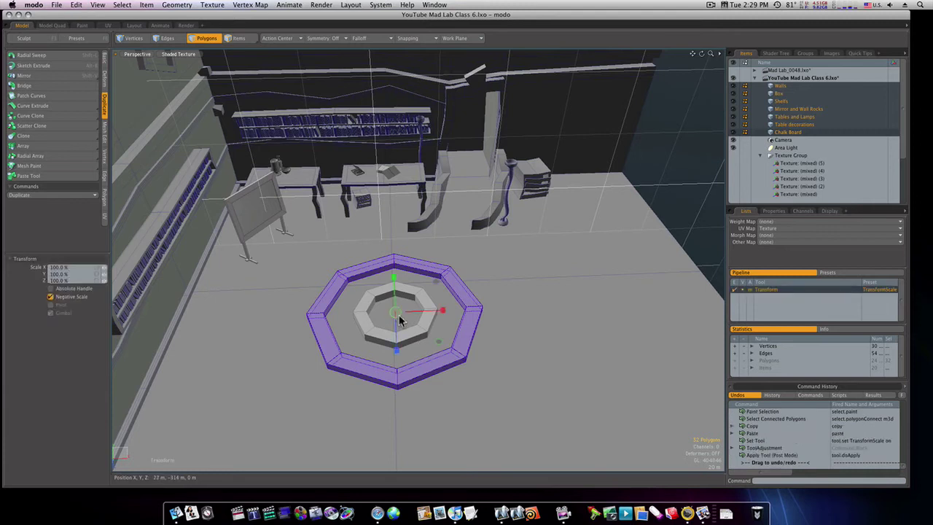
drag(395, 312, 429, 384)
key(w)
key(space)
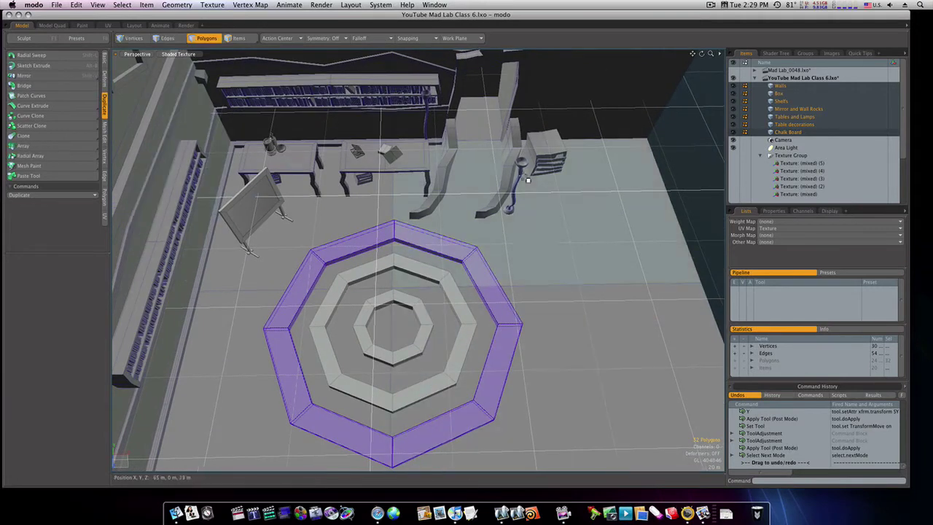
click(674, 159)
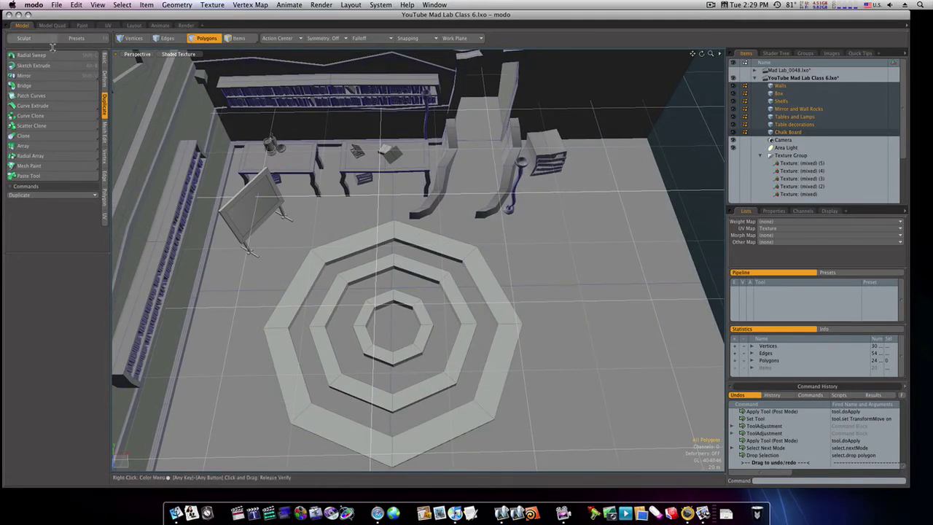
- Create a flat box primitive centred over the rings, sized about 315 m in X by 304 m in Z
click(104, 58)
click(16, 58)
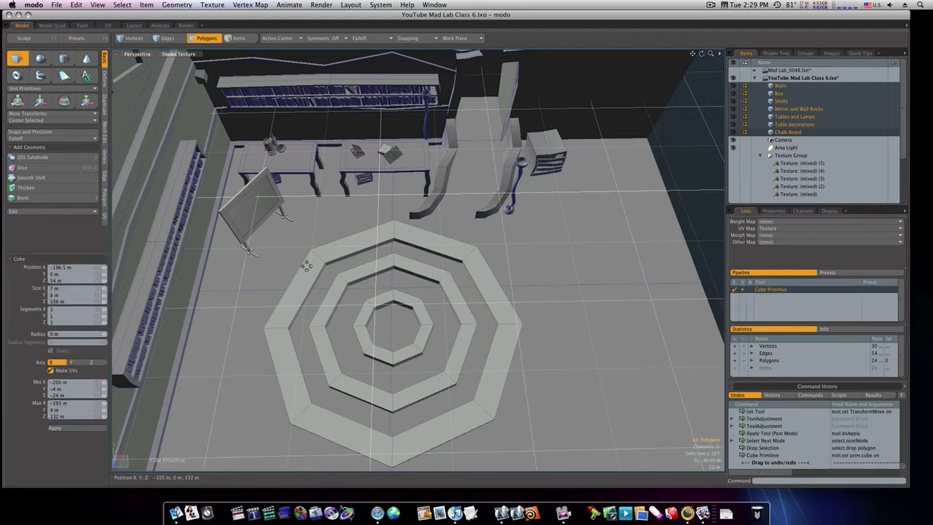
drag(308, 266, 488, 410)
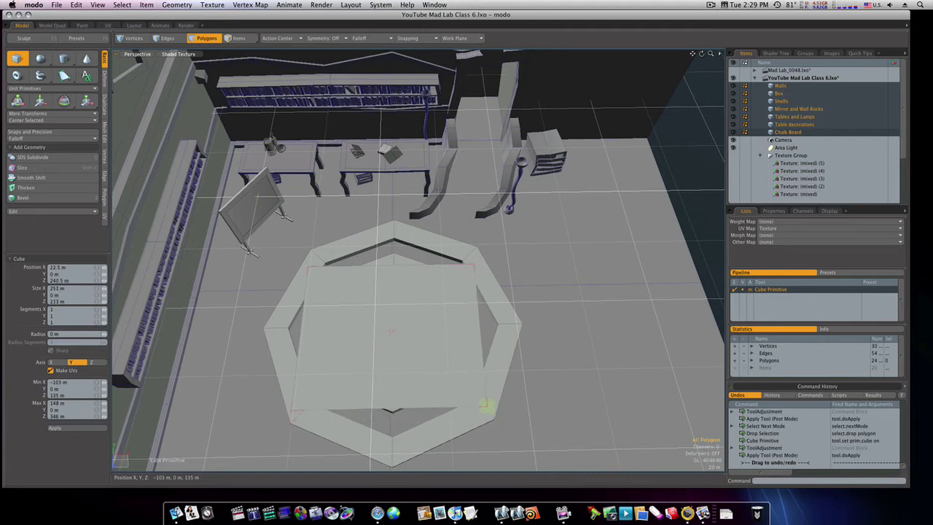
drag(485, 406, 485, 403)
drag(390, 408, 390, 442)
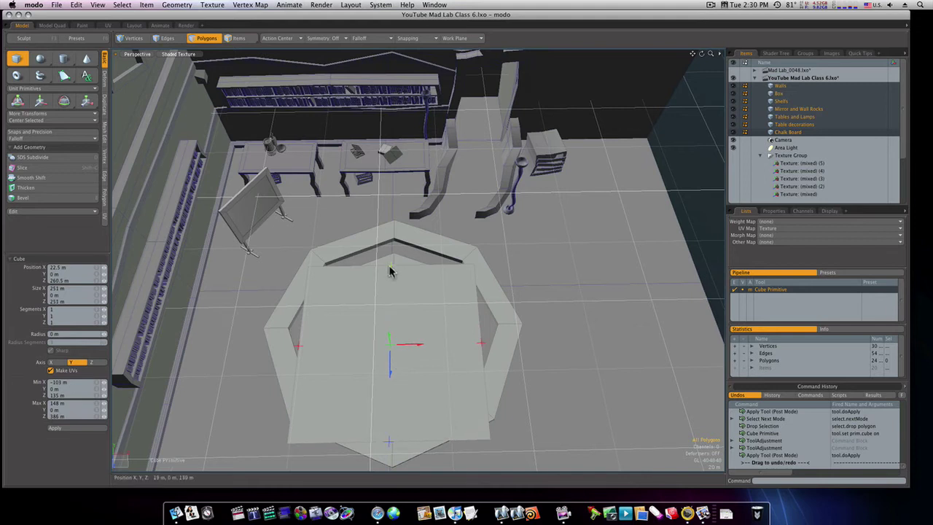
drag(390, 271, 392, 244)
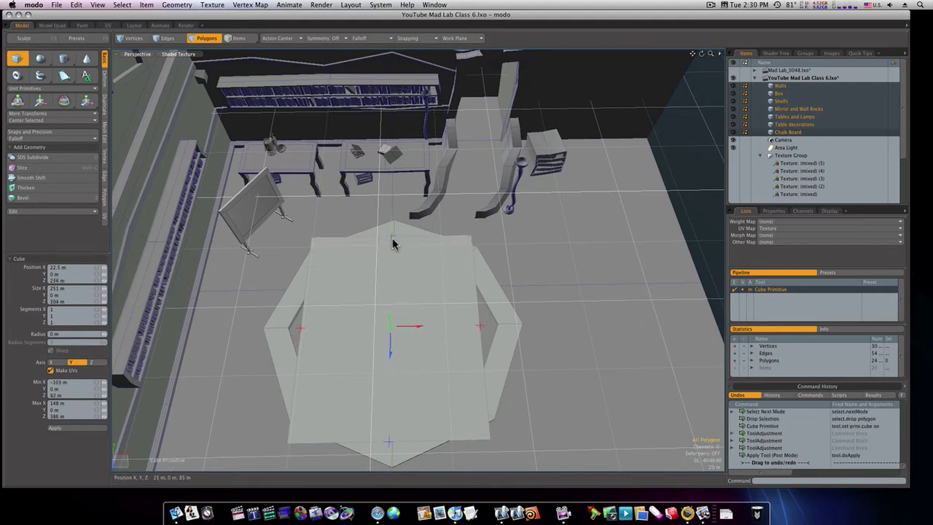
drag(417, 330, 422, 329)
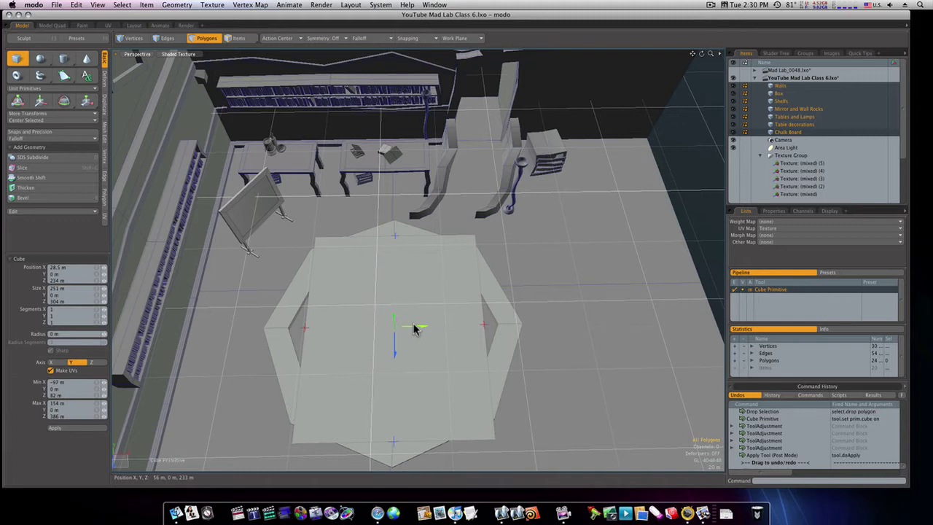
drag(308, 332, 286, 331)
drag(482, 329, 508, 324)
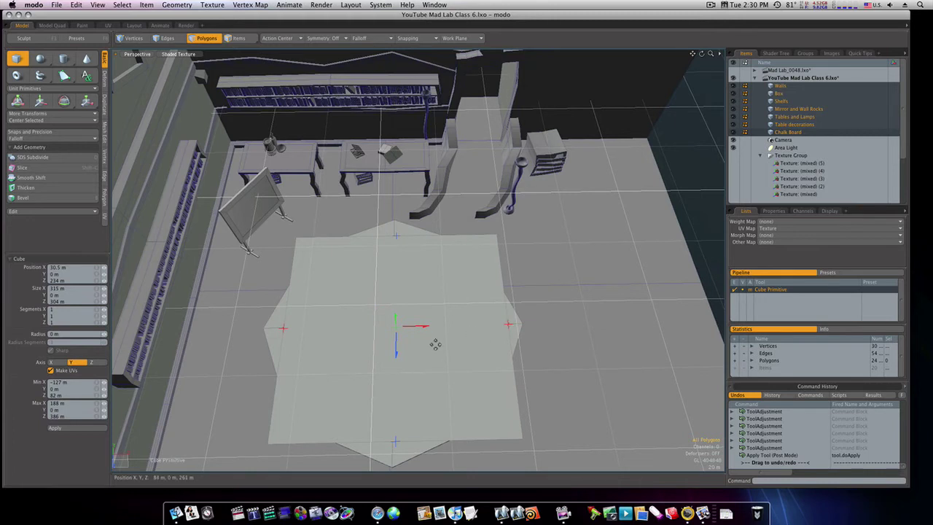
- Thicken the box to about 6 m and lower it inside the rings to about Y -99 m
alt+drag(425, 337, 418, 270)
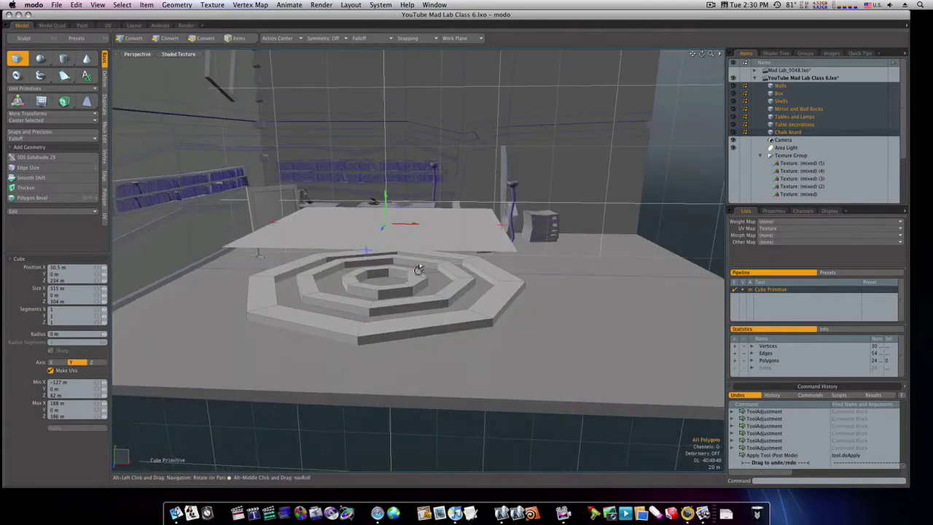
drag(385, 231, 384, 240)
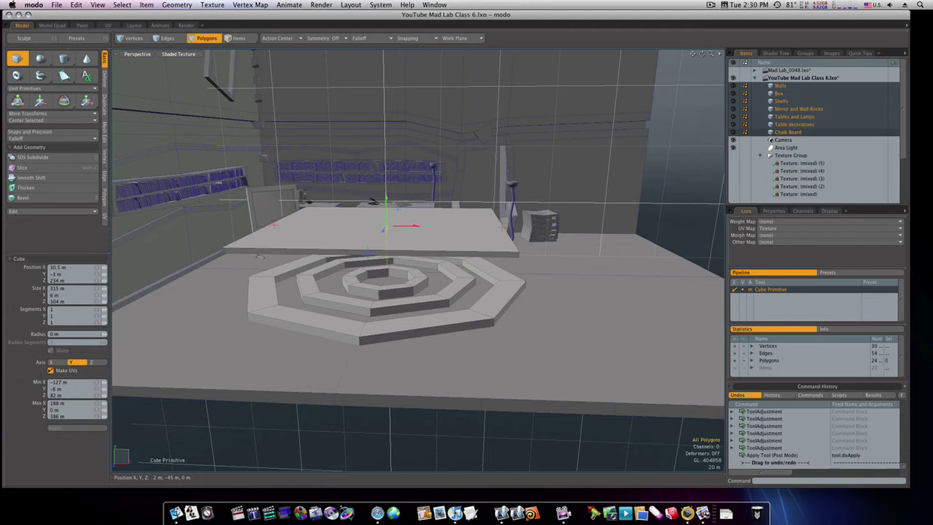
drag(386, 200, 387, 267)
drag(385, 310, 385, 308)
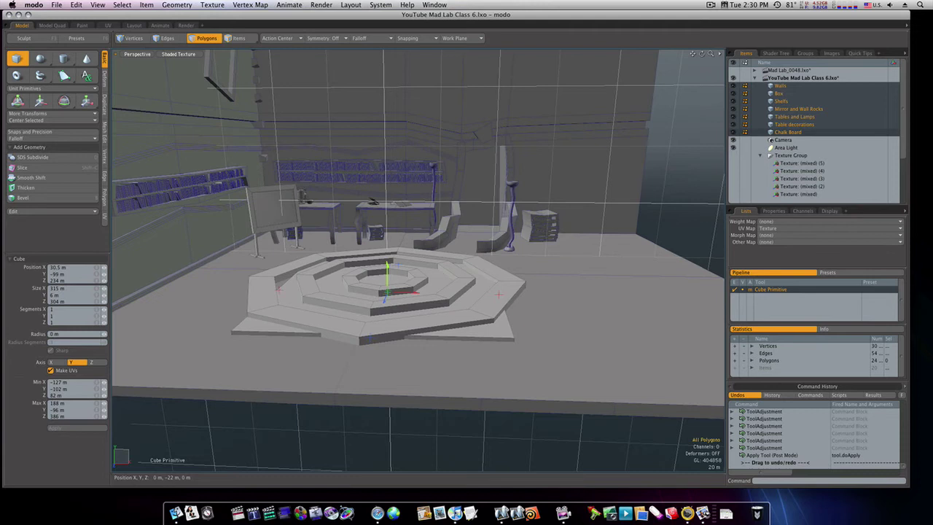
- Widen the slab to about 335 m in X and extend its back edge beneath the outer ring
ctrl+alt+drag(304, 279, 342, 284)
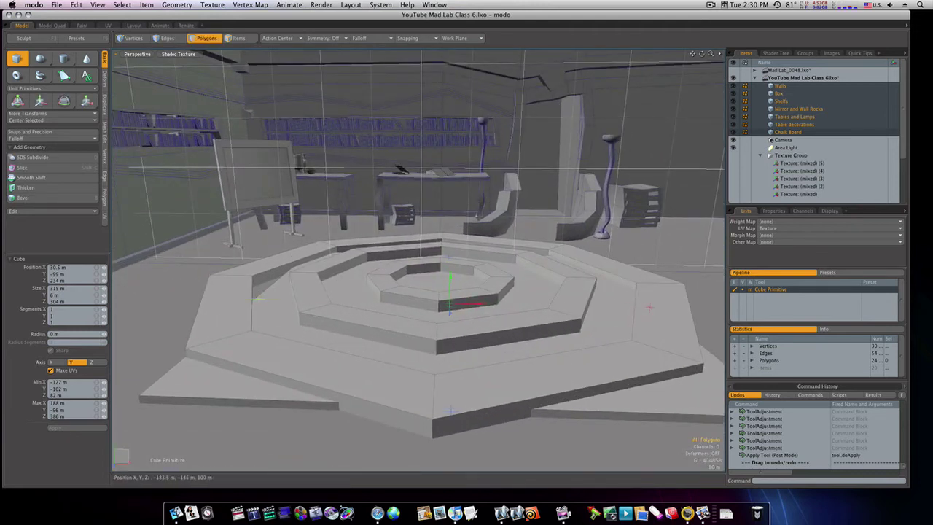
drag(258, 298, 234, 298)
alt+drag(576, 338, 541, 327)
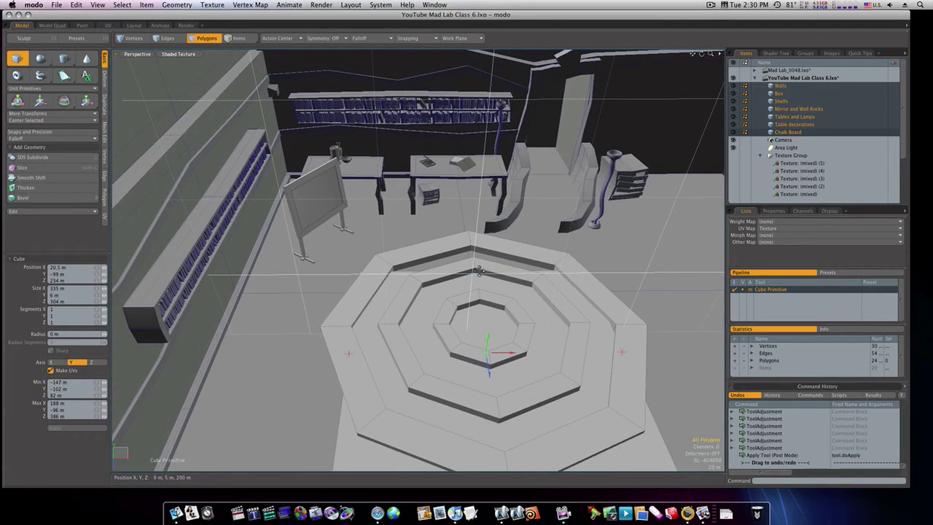
drag(474, 276, 470, 251)
key(space)
- Select the slab's corner vertices near the chalkboard and move them about -9 m in X and 26 m in Z
key(space)
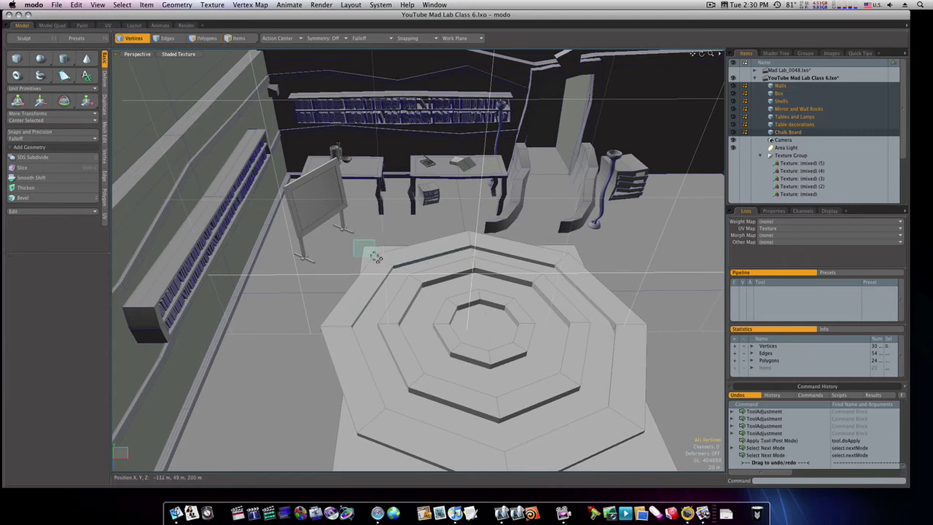
right_drag(375, 257, 377, 258)
key(w)
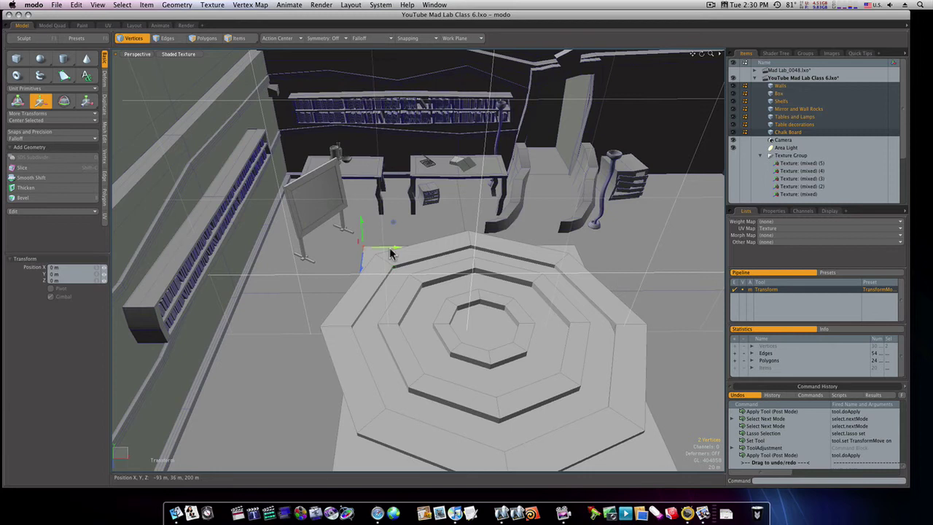
drag(391, 253, 367, 253)
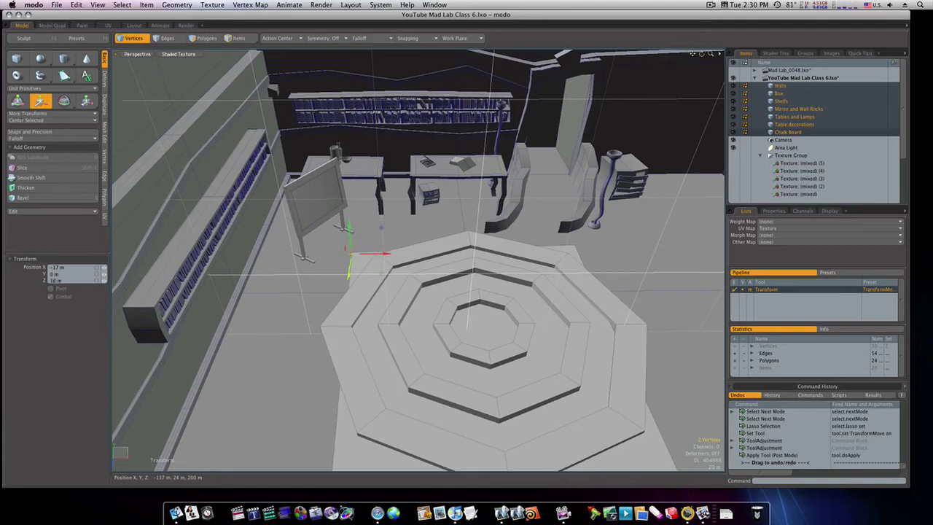
mouse_move(350, 253)
mouse_down()
mouse_move(346, 263)
mouse_move(354, 256)
mouse_up()
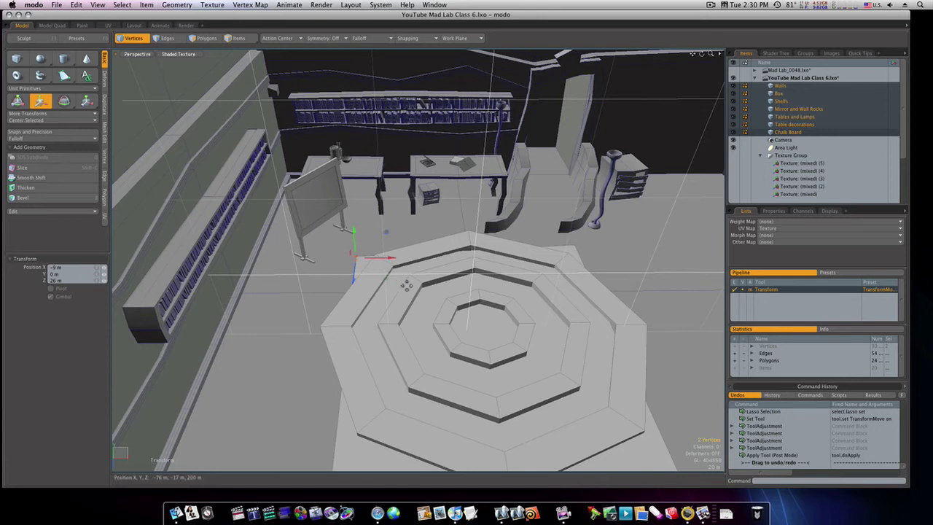
key(space)
- Move the slab's front-left corner vertices about 23 m in X and -73 m in Z, tucking them under the outer ring
alt+shift+drag(410, 302, 413, 199)
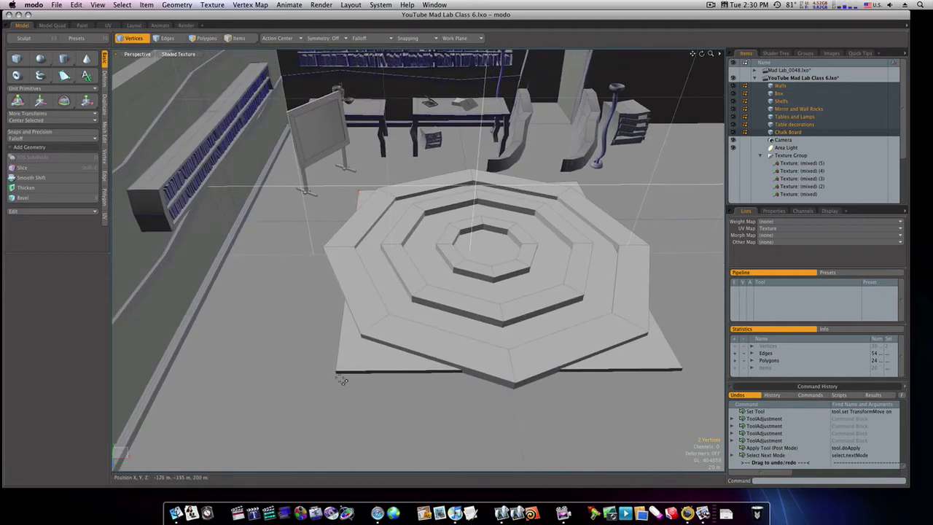
right_drag(322, 362, 358, 389)
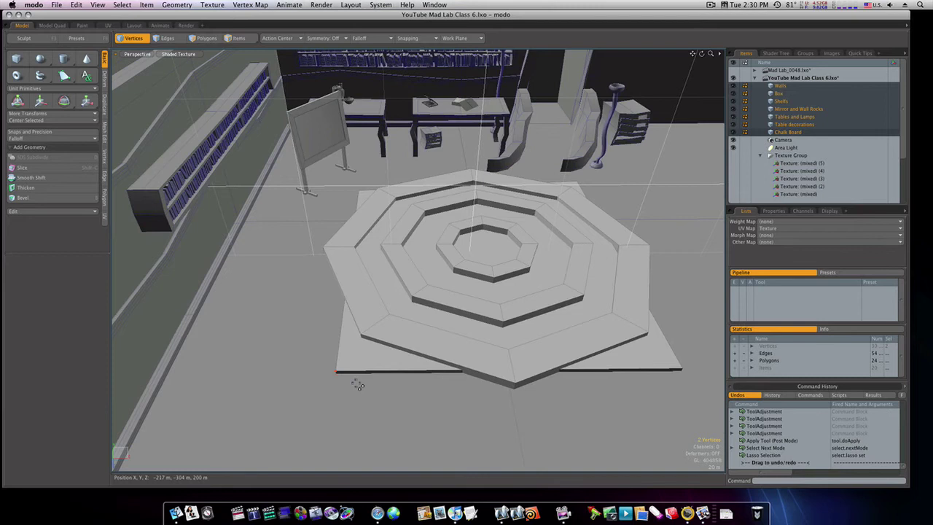
key(w)
drag(383, 417, 406, 353)
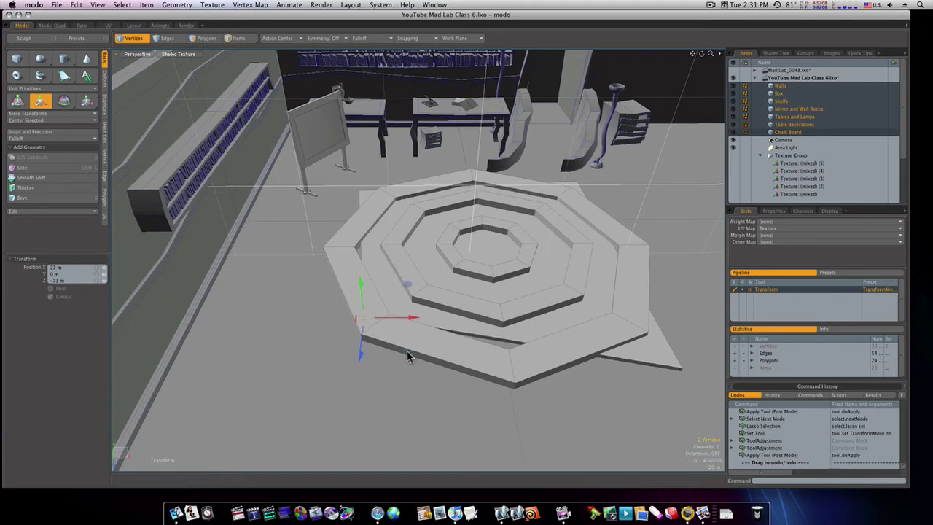
alt+drag(523, 347, 539, 396)
key(space)
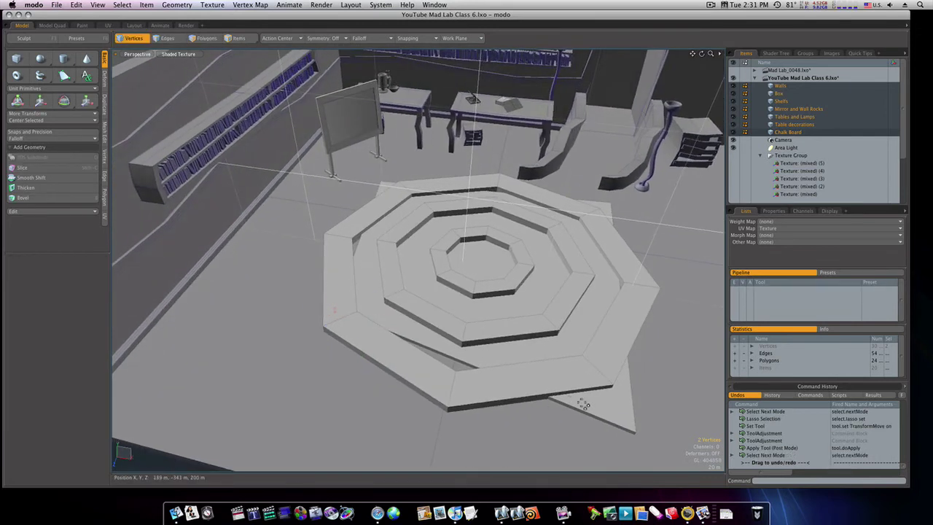
- Move the slab's front-right corner vertices about -25 m in X and -41 m in Z, tucking them under the outer ring
right_drag(643, 440, 643, 441)
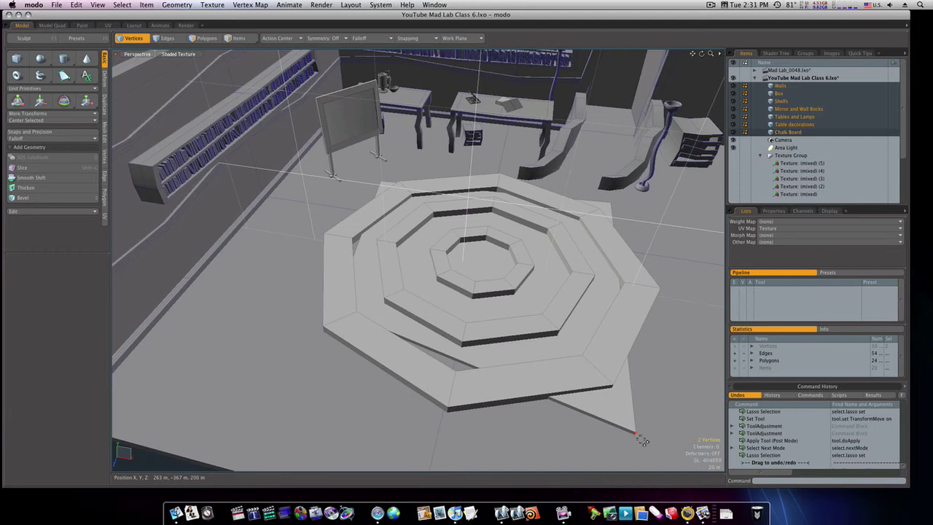
key(w)
alt+shift+drag(681, 430, 658, 396)
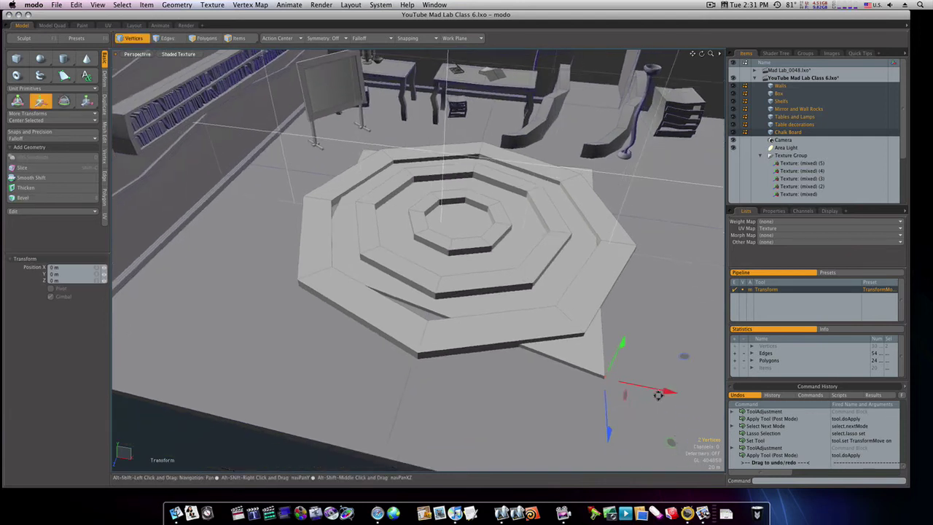
drag(672, 442, 635, 319)
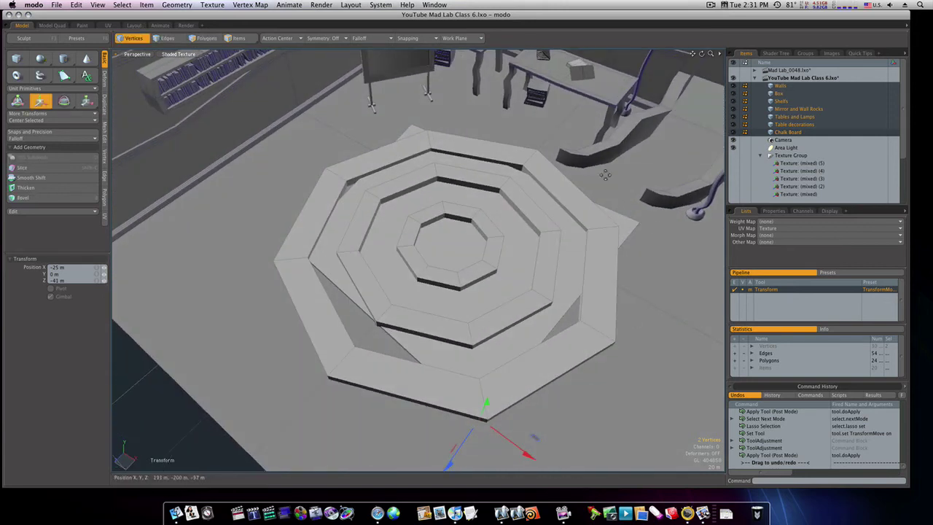
key(space)
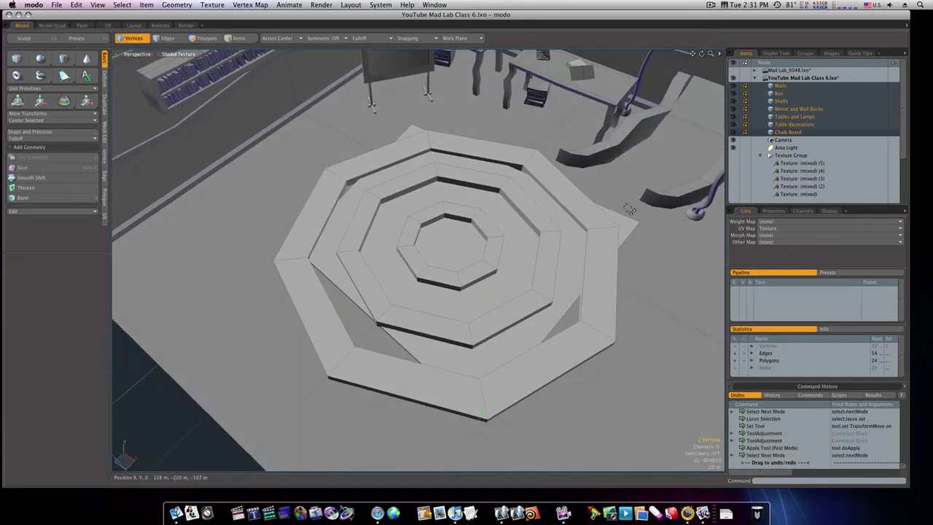
- Select the slab's back-right corner vertices and move them inward beneath the outer ring
right_drag(627, 207, 647, 239)
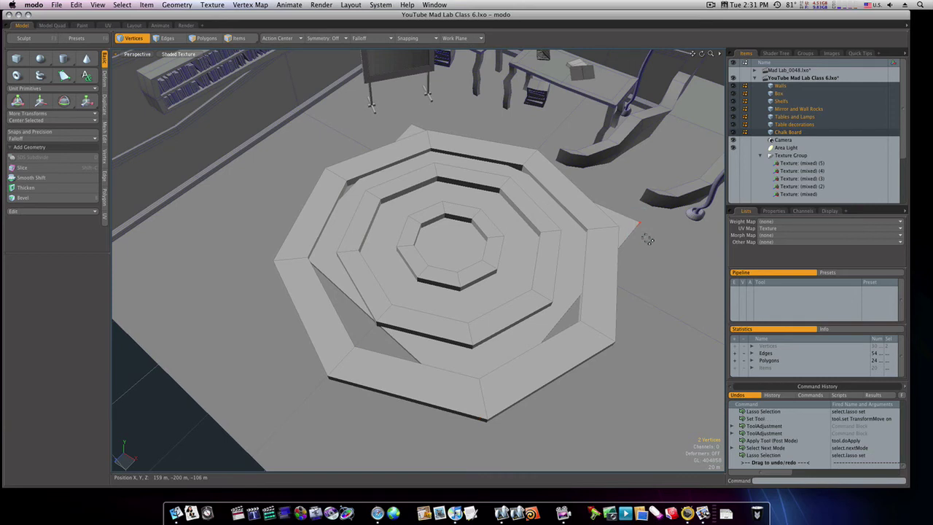
key(w)
drag(662, 269, 572, 276)
mouse_move(500, 273)
alt+mouse_down()
mouse_move(510, 284)
mouse_move(464, 287)
mouse_move(488, 273)
mouse_move(474, 278)
alt+mouse_up()
key(space)
- Loop Slice the slab through its middle with a count of 1 at 50%
key(space)
key(space)
key(alt+c)
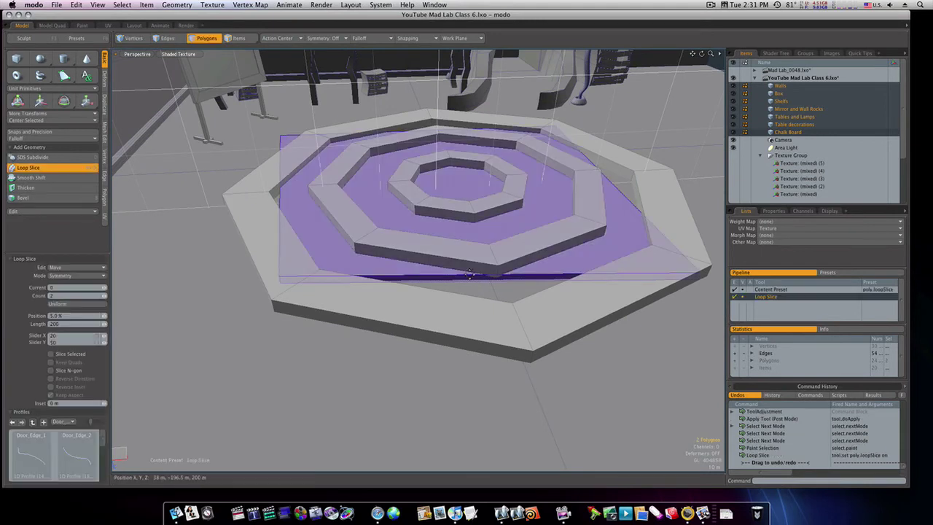
click(104, 297)
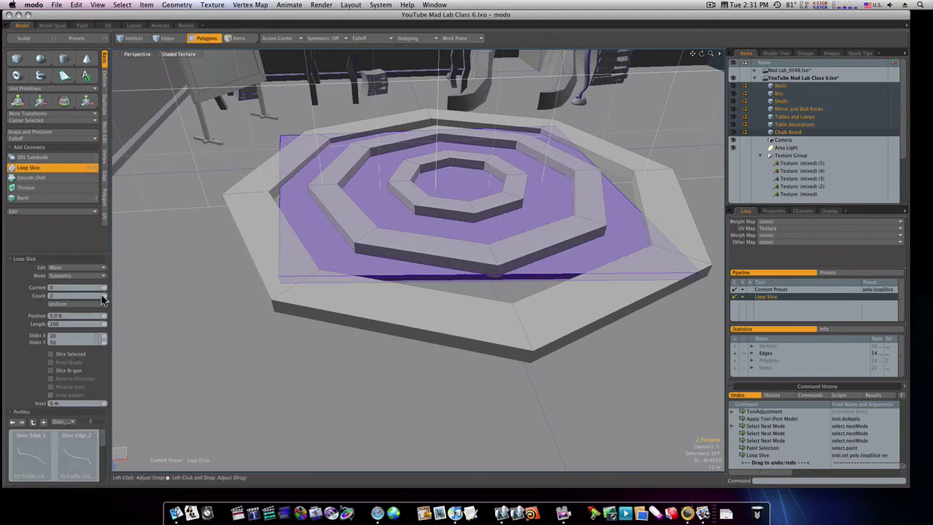
click(491, 216)
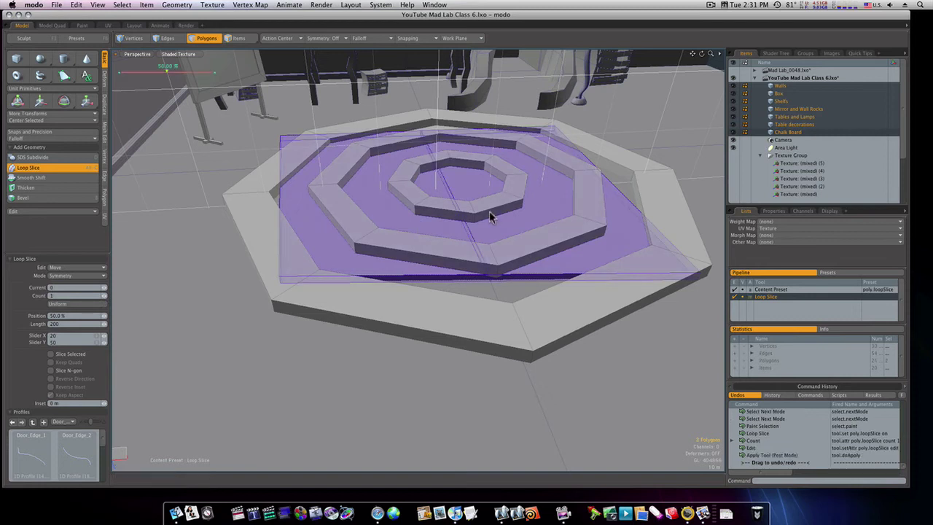
key(space)
- Loop Slice the slab a second time, across the existing cut, with a count of 1 at 50%
click(365, 187)
drag(404, 188, 474, 182)
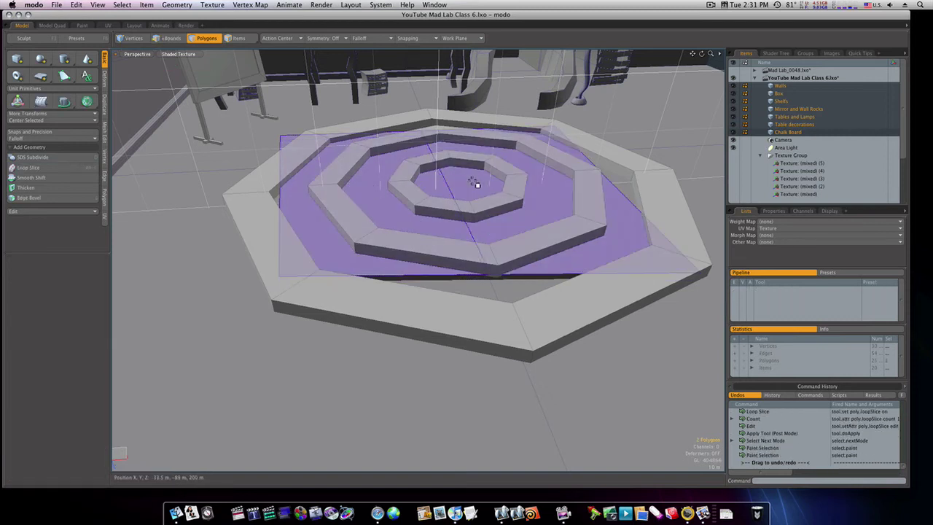
key(alt+c)
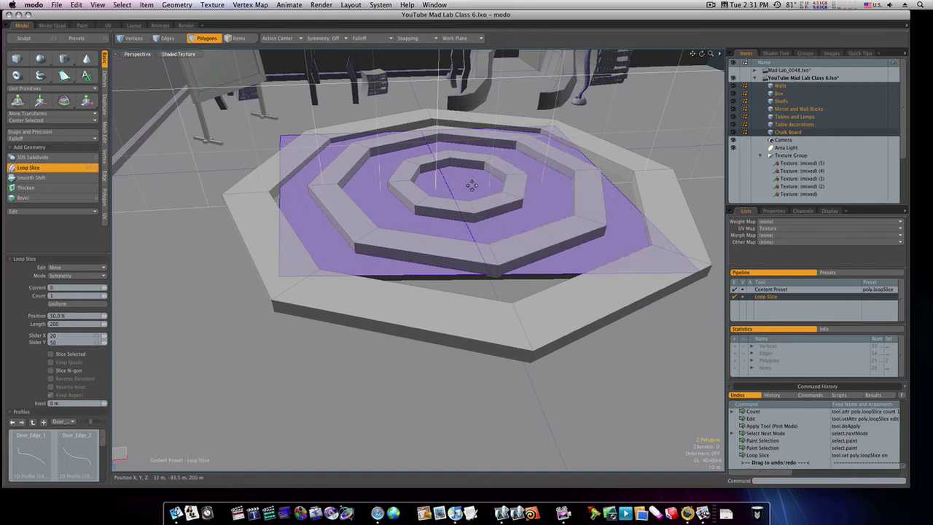
key(space)
alt+drag(375, 213, 354, 223)
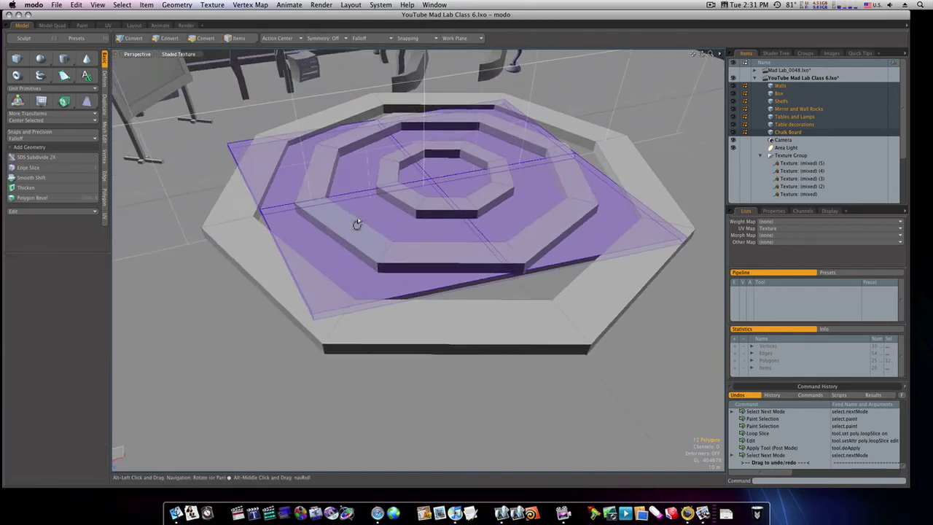
- Move the slab's back-left corner vertices about 8 m in X and 41 m in Z, tucking them under the outer ring
key(space)
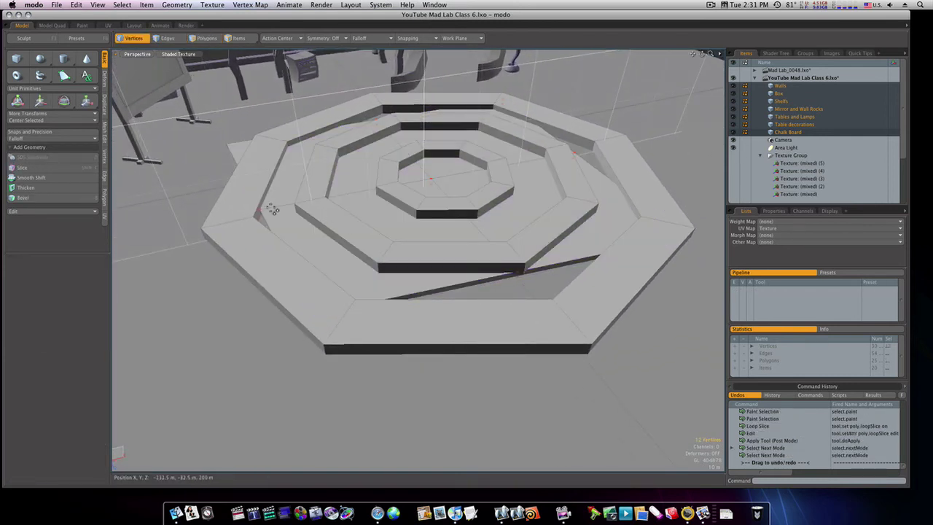
right_drag(243, 160, 242, 160)
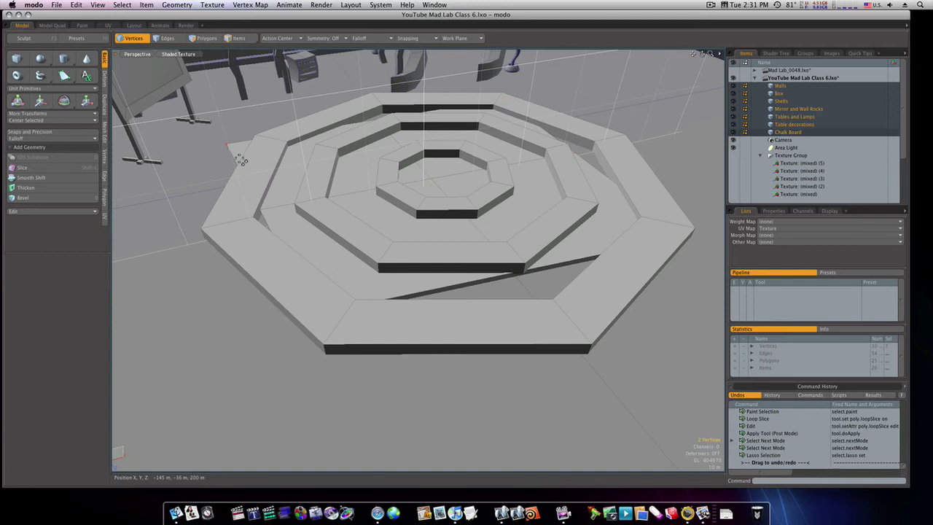
key(w)
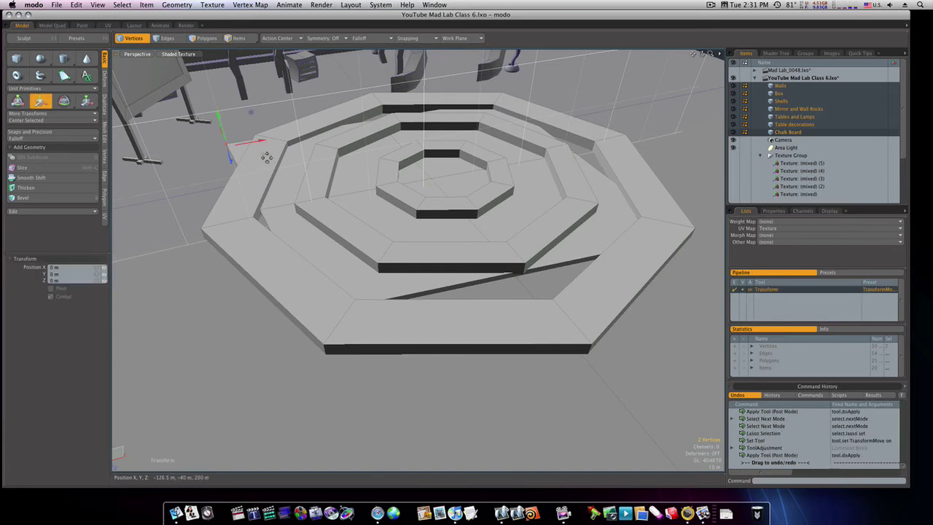
drag(265, 162, 285, 177)
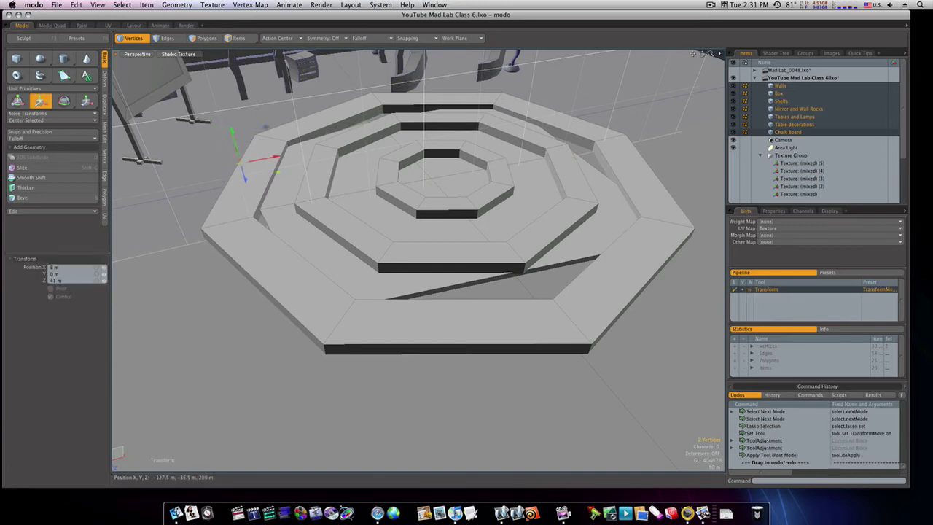
key(space)
- Move the slab's left middle vertices about -11 m in X so the edge reaches beneath the outer ring
mouse_move(276, 226)
right_down()
mouse_move(286, 233)
mouse_move(279, 220)
right_up()
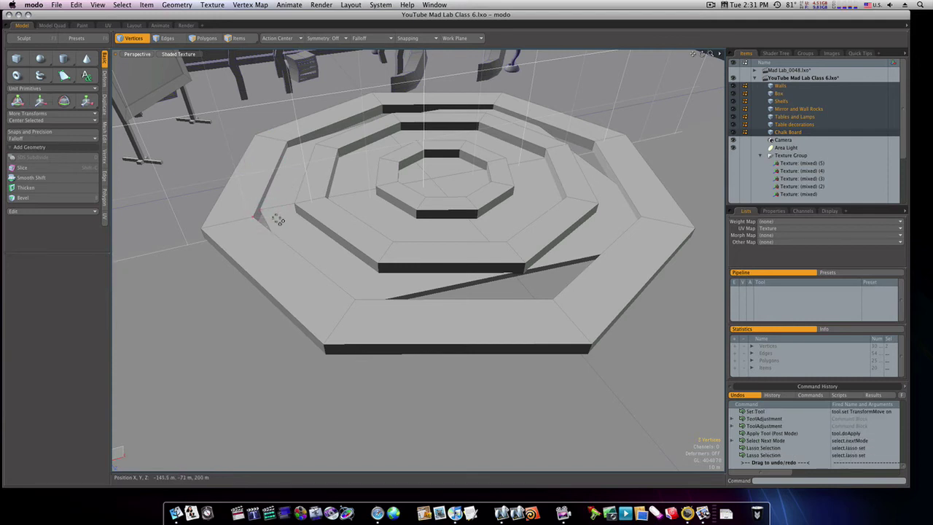
scroll(276, 220, up, 5)
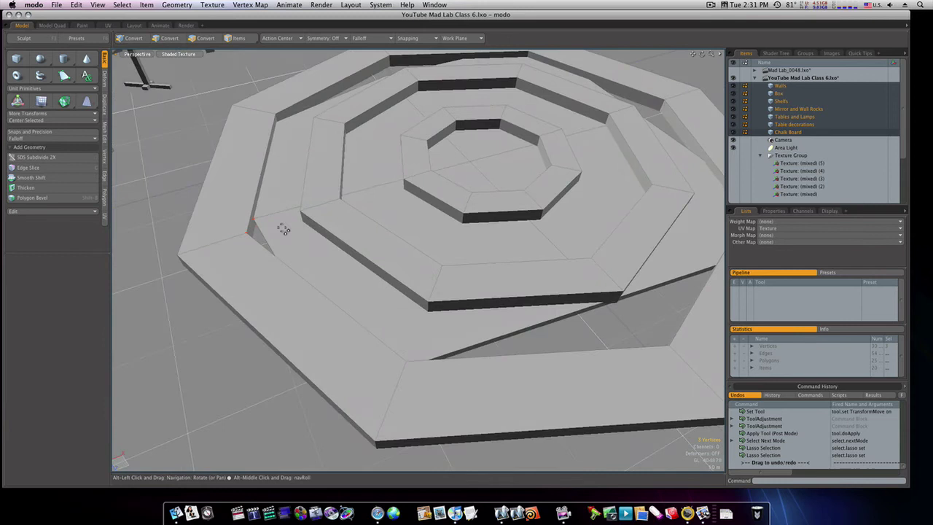
right_drag(268, 231, 269, 232)
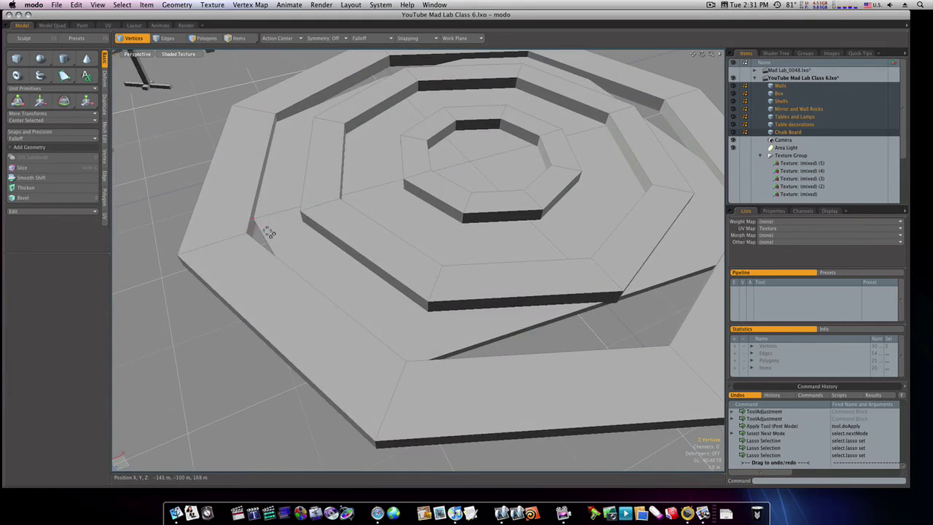
key(w)
drag(293, 210, 278, 214)
- Select the slab's front middle vertices and move them outward beneath the outer ring to close the front gap
alt+shift+drag(334, 235, 225, 214)
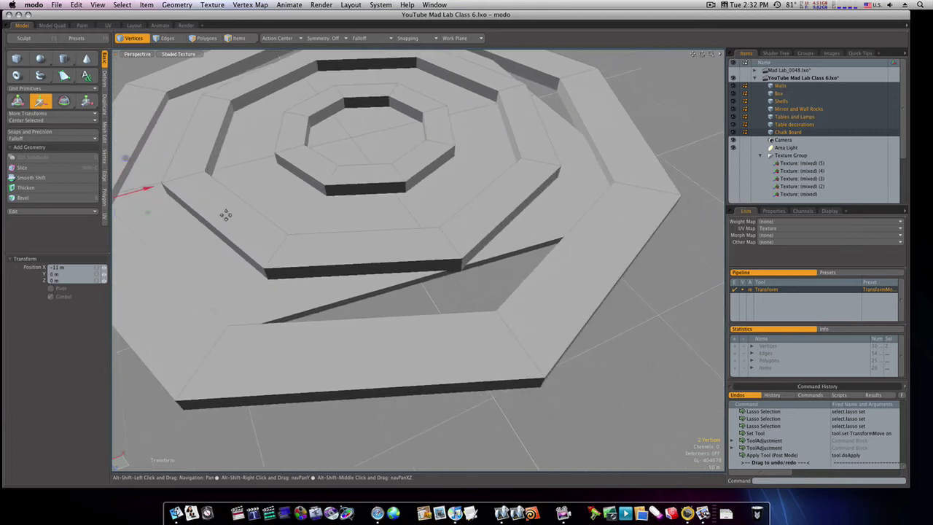
alt+drag(455, 288, 488, 235)
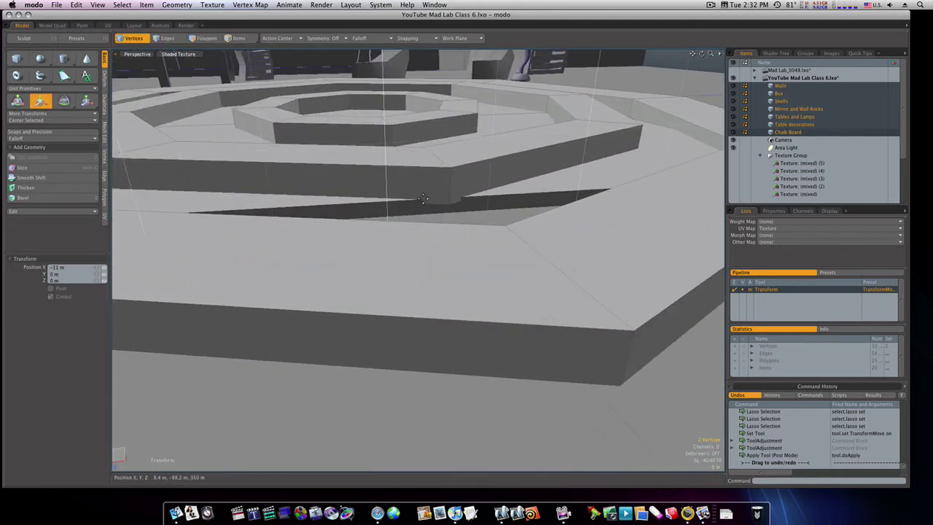
key(space)
right_drag(443, 222, 445, 223)
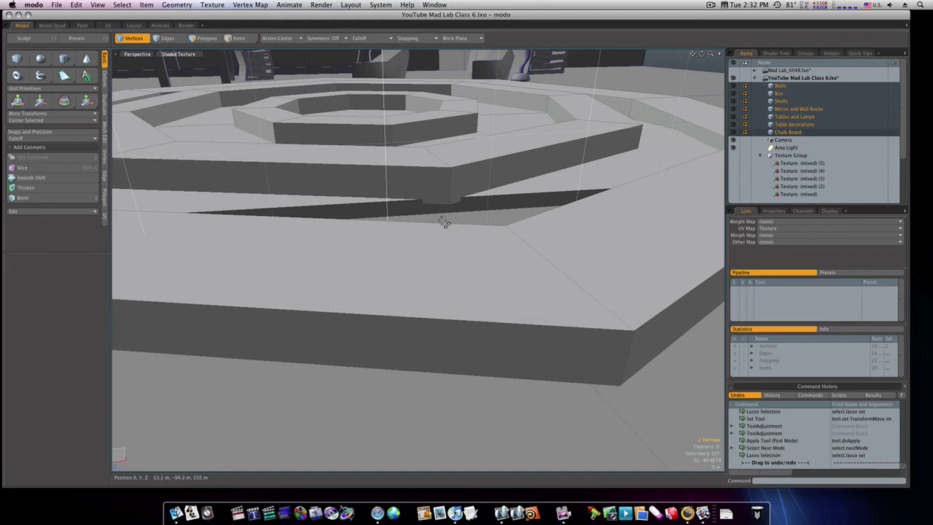
key(w)
alt+drag(439, 225, 533, 287)
key(space)
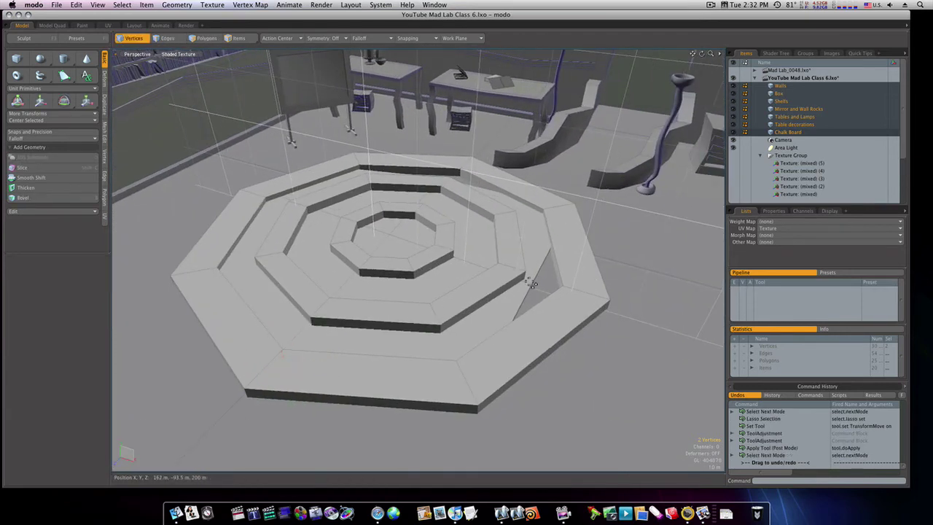
- Move the slab's right middle vertices about 26.5 m in X, closing the gap to the outer ring
right_drag(540, 295, 539, 294)
key(w)
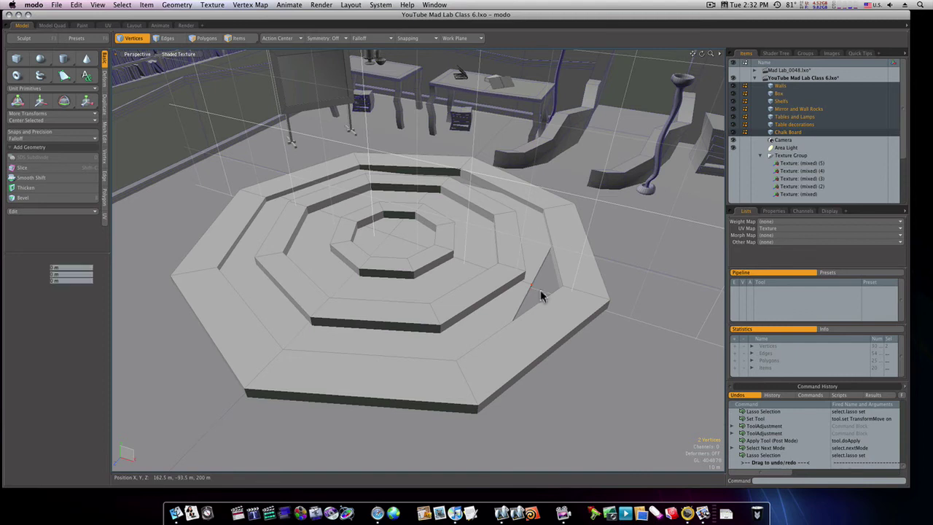
drag(548, 291, 594, 274)
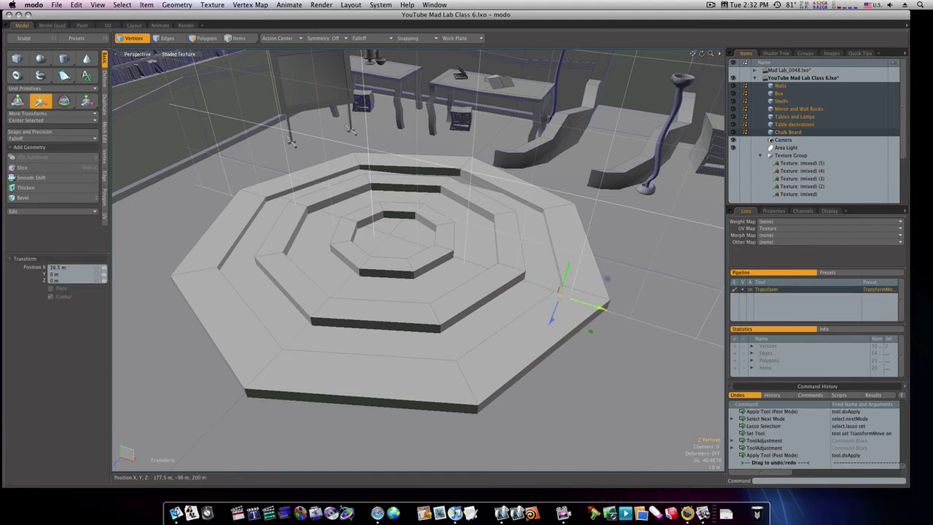
key(space)
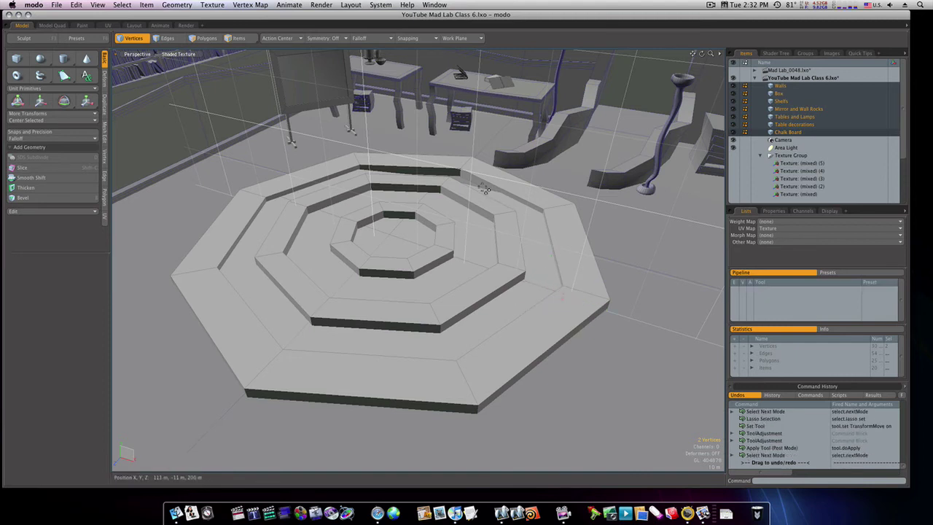
- Move the slab's back middle vertex about -24.6 m in Z, beneath the outer ring
ctrl+alt+drag(459, 177, 479, 104)
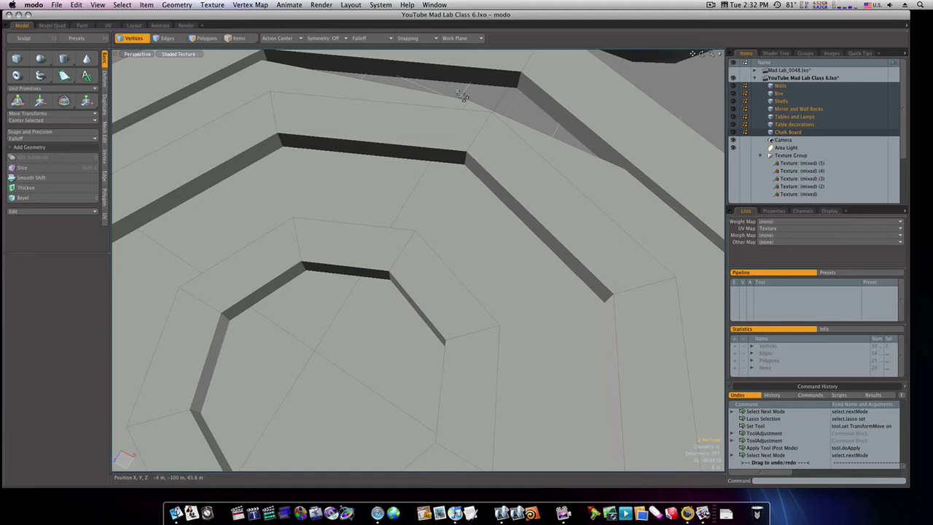
right_drag(481, 108, 481, 108)
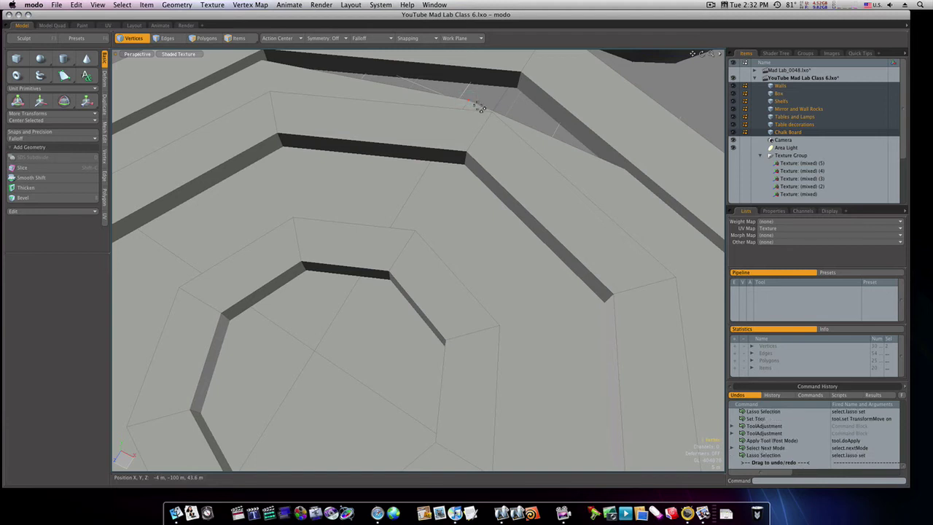
key(w)
drag(462, 116, 515, 77)
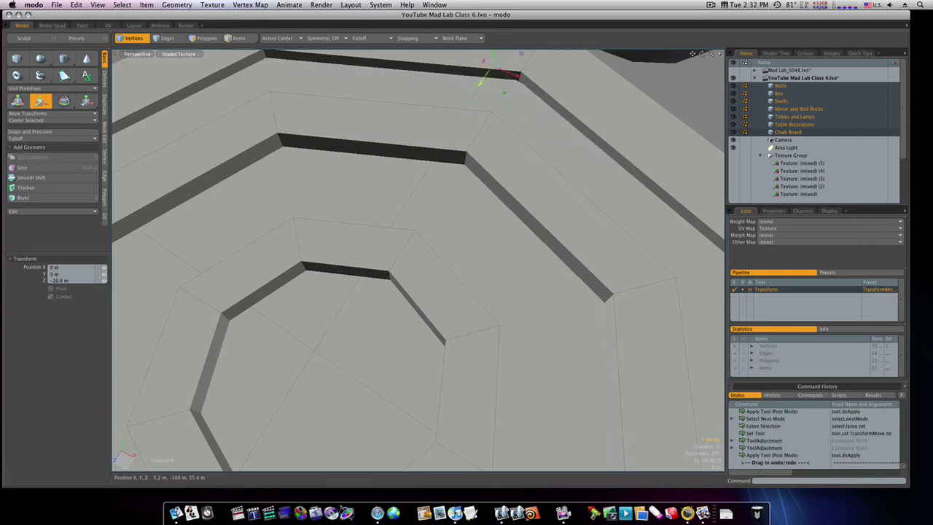
ctrl+alt+drag(477, 289, 437, 260)
key(space)
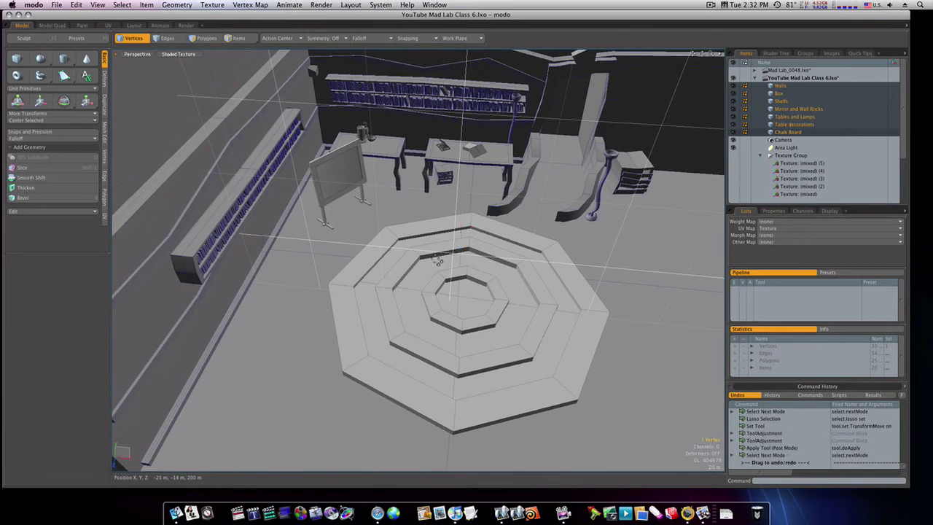
- Switch to the Layout workspace and look through the Organic mesh presets, including the Miscellaneous folder
click(138, 24)
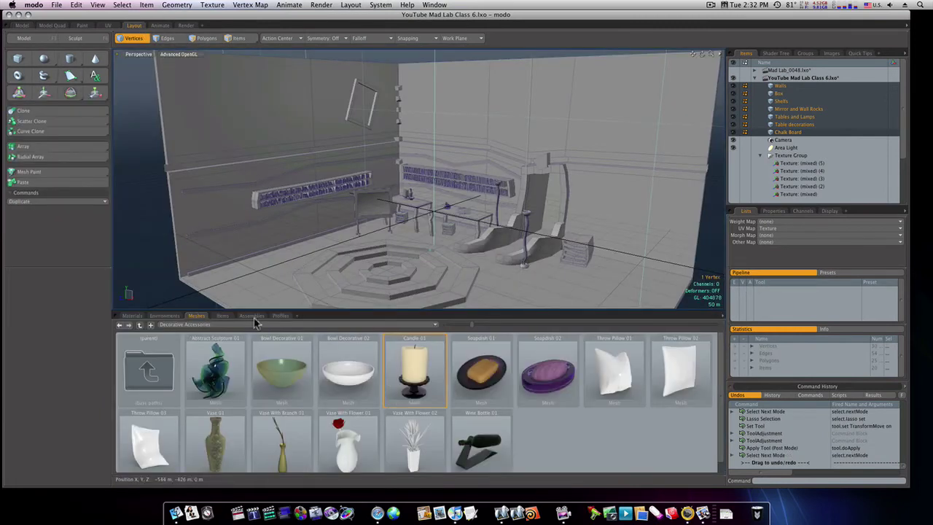
click(194, 325)
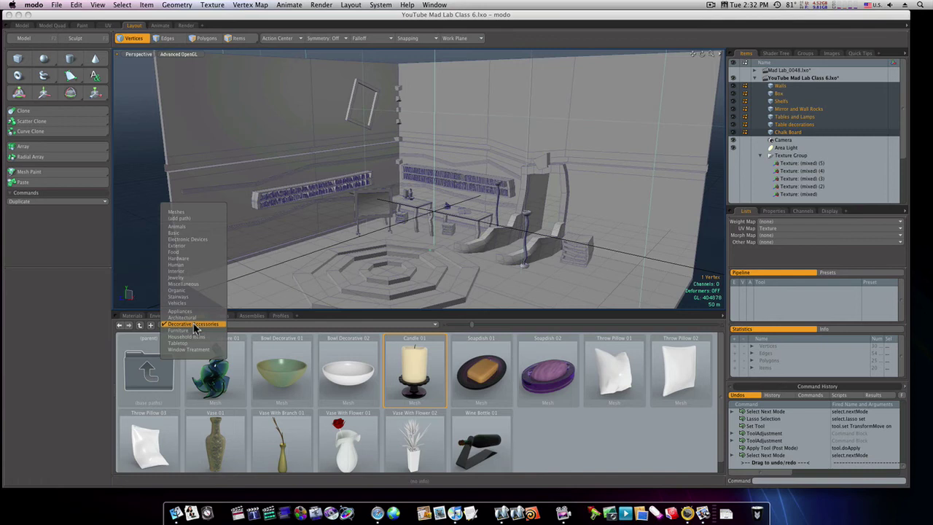
click(186, 291)
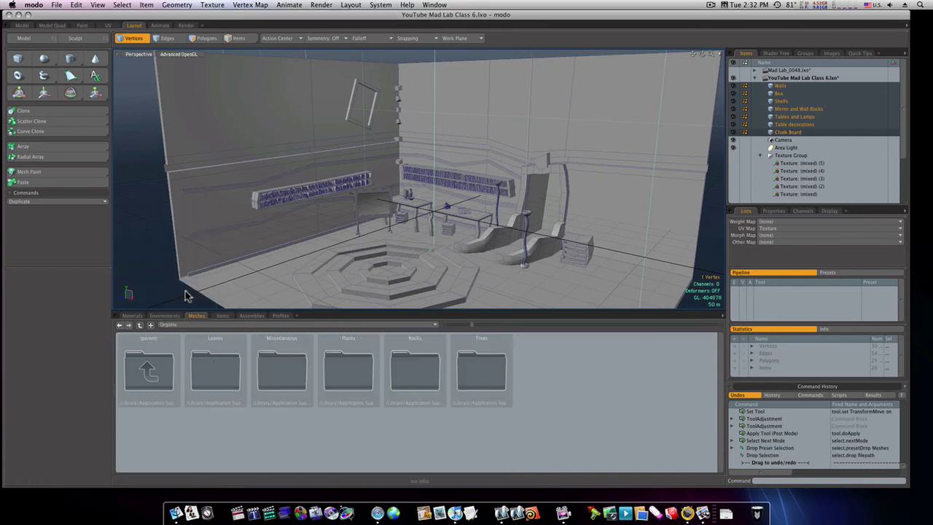
double_click(281, 375)
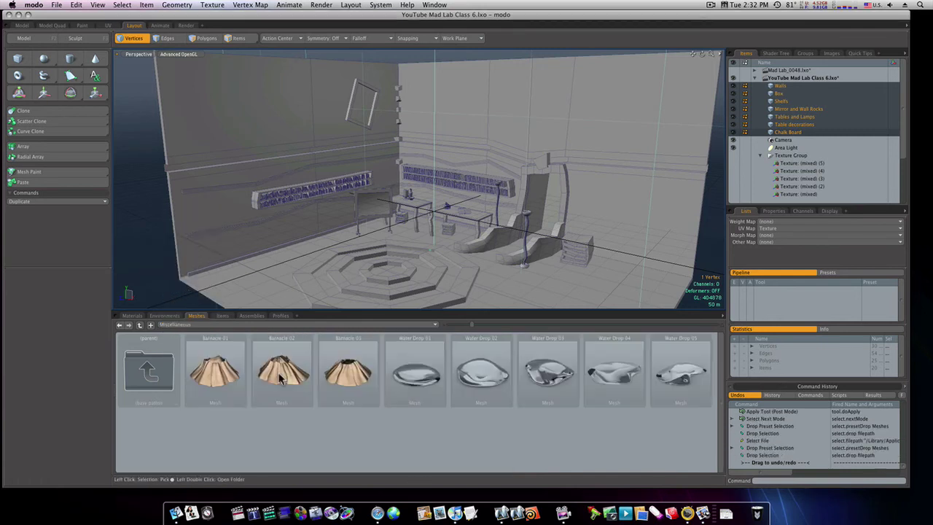
click(189, 325)
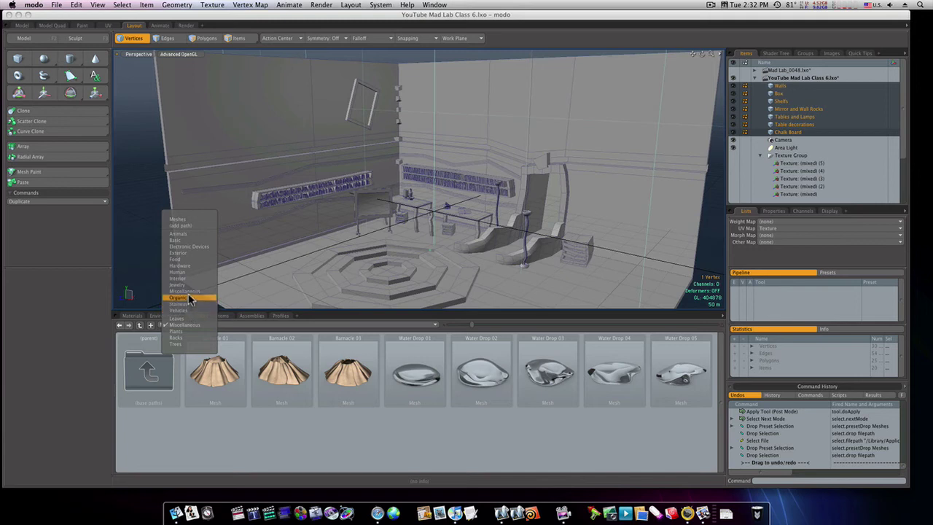
click(188, 297)
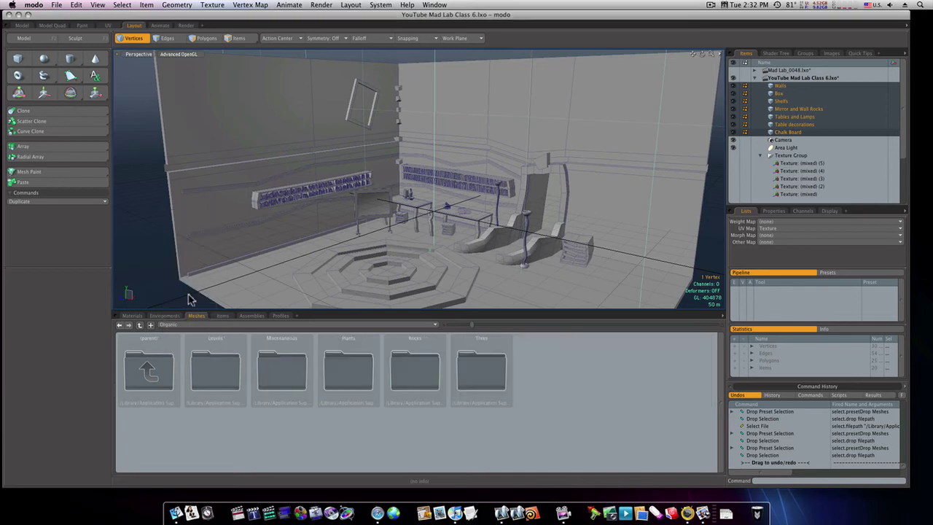
click(170, 327)
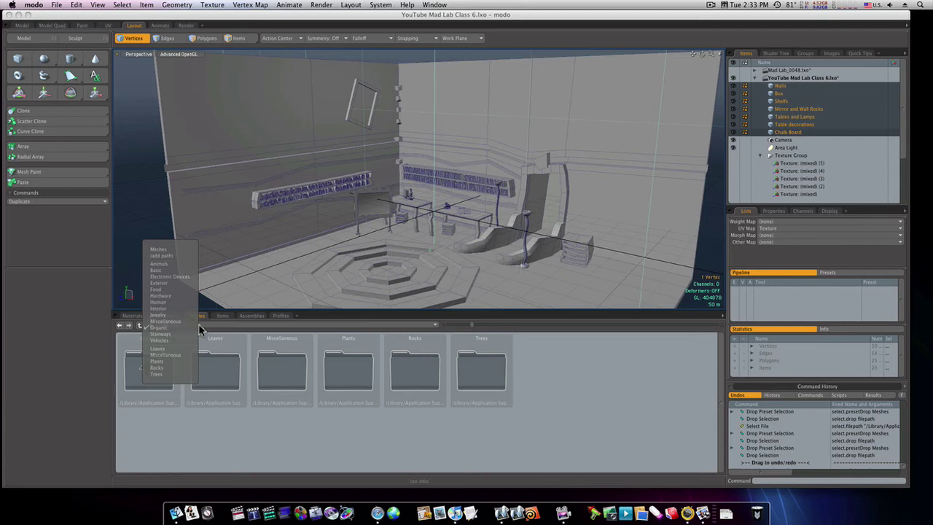
click(169, 327)
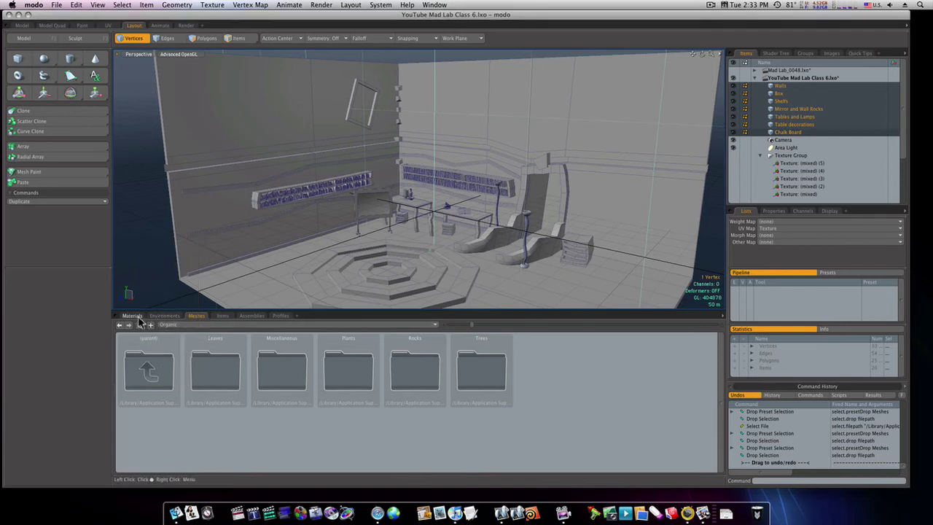
- Open the Water folder of the Organic material presets and select all connected polygons of the slab
click(137, 318)
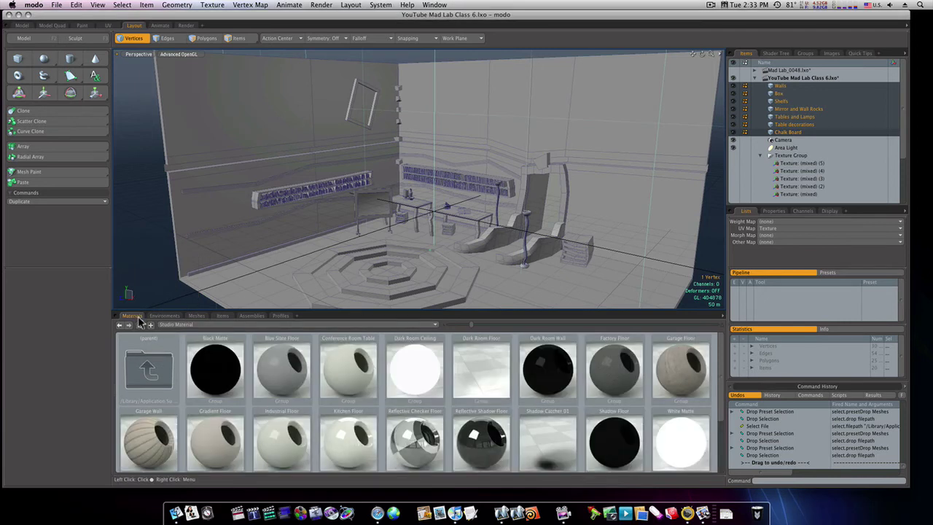
click(192, 328)
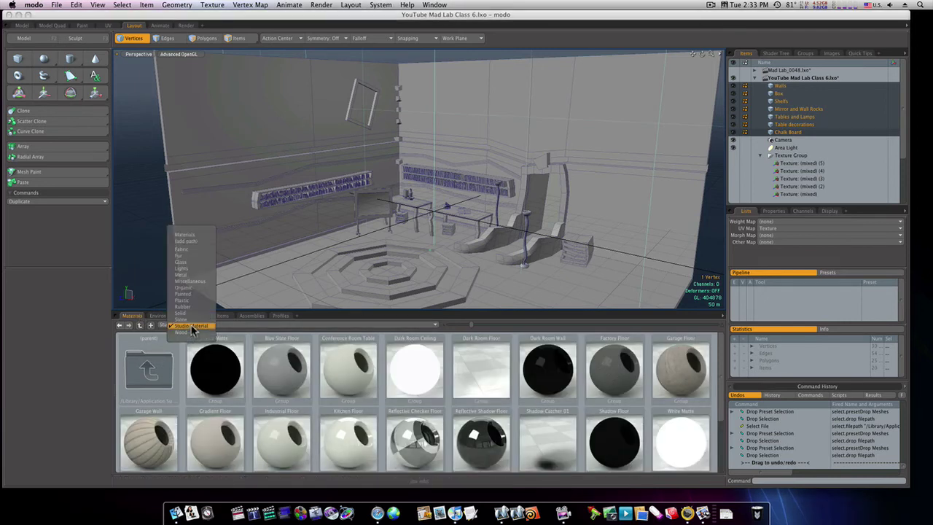
click(184, 287)
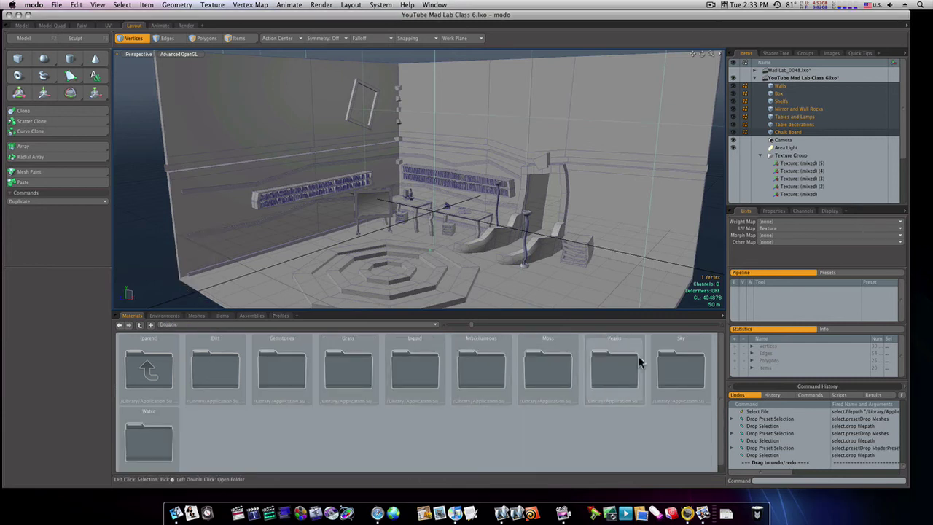
double_click(133, 450)
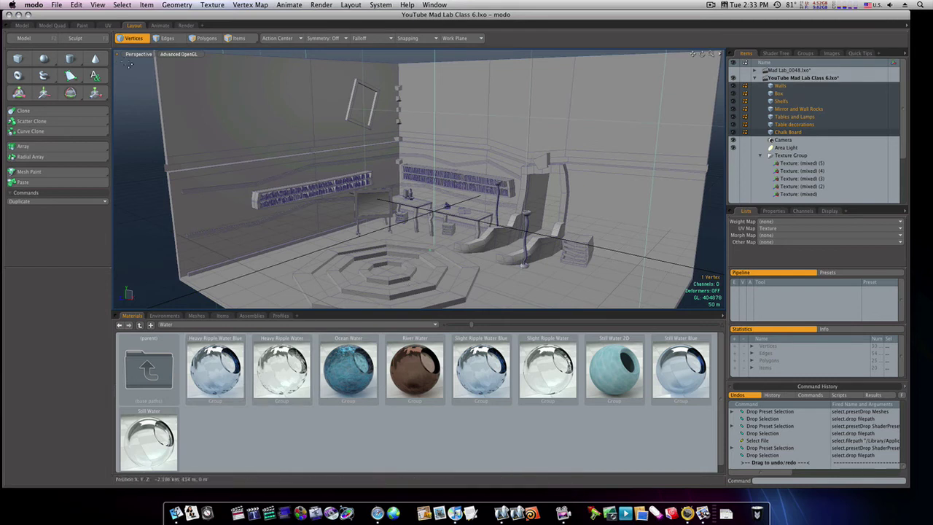
click(207, 38)
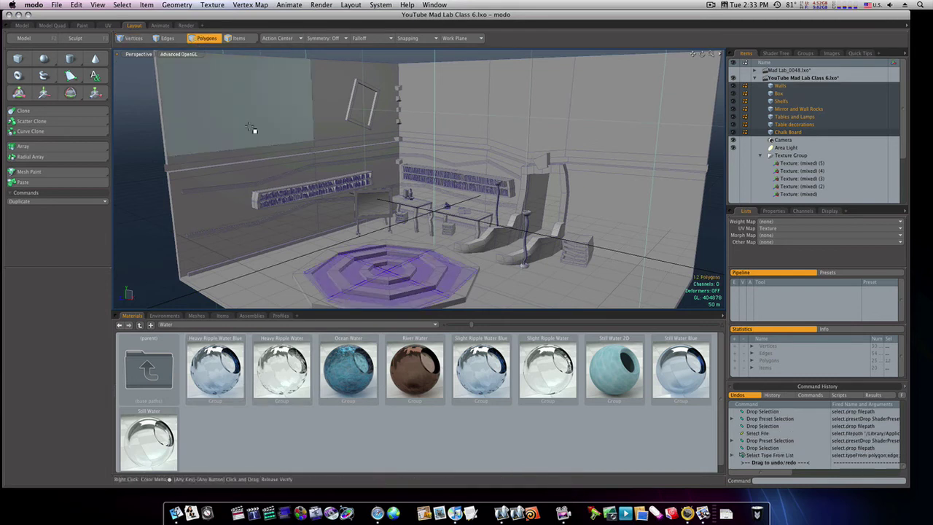
double_click(358, 271)
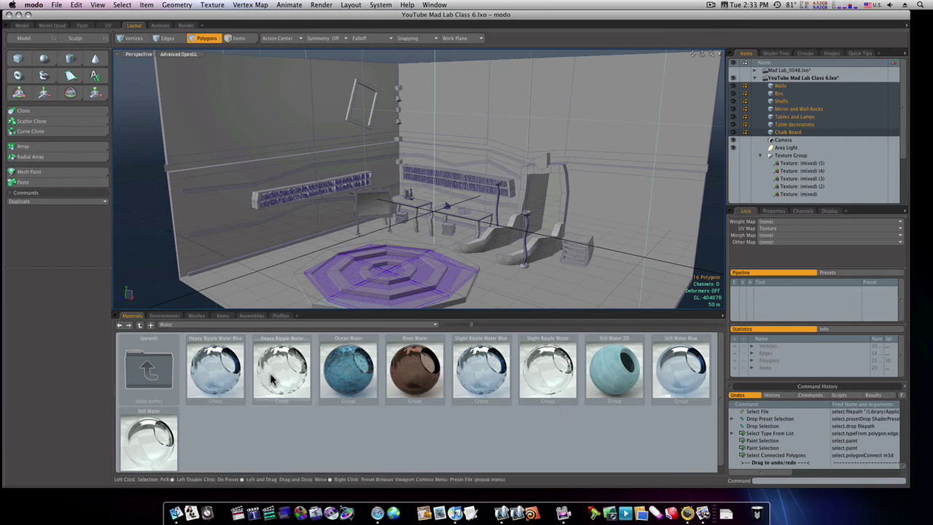
- Apply the Heavy Ripple Water preset to the slab and clear the polygon selection
drag(275, 381, 334, 293)
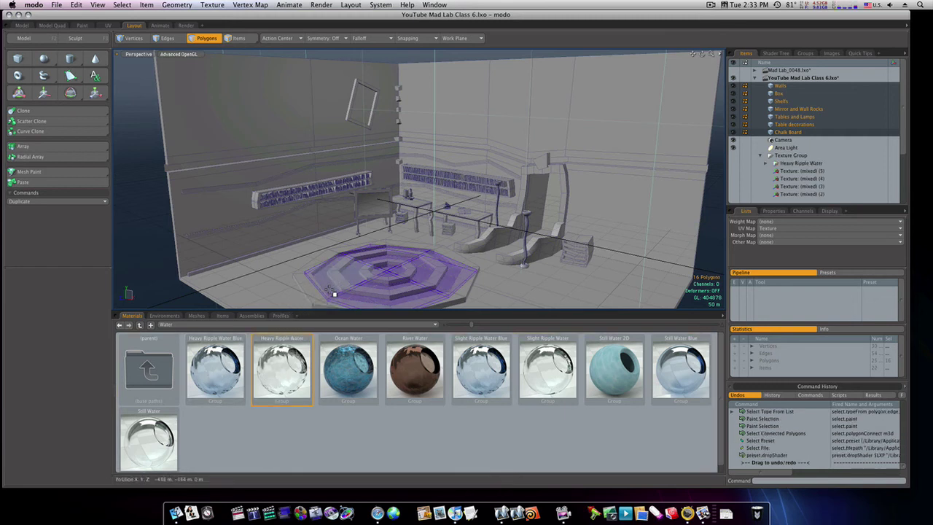
click(166, 250)
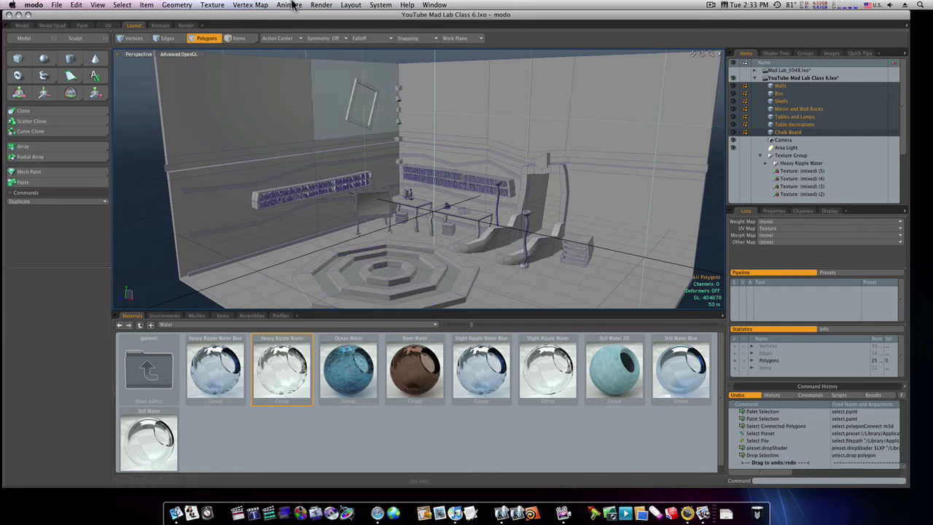
- Test-render the frame to check the water material in the octagonal rings, and close the render window
click(319, 5)
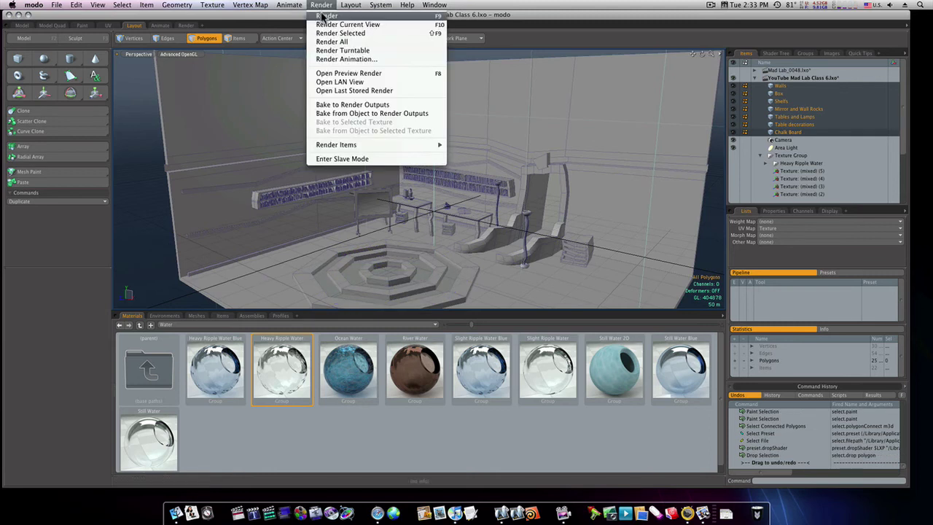
click(322, 16)
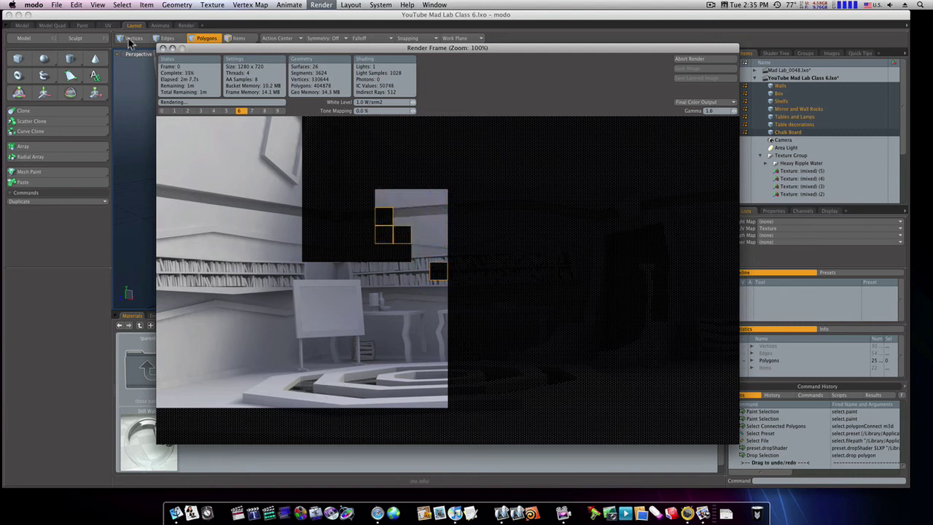
click(161, 48)
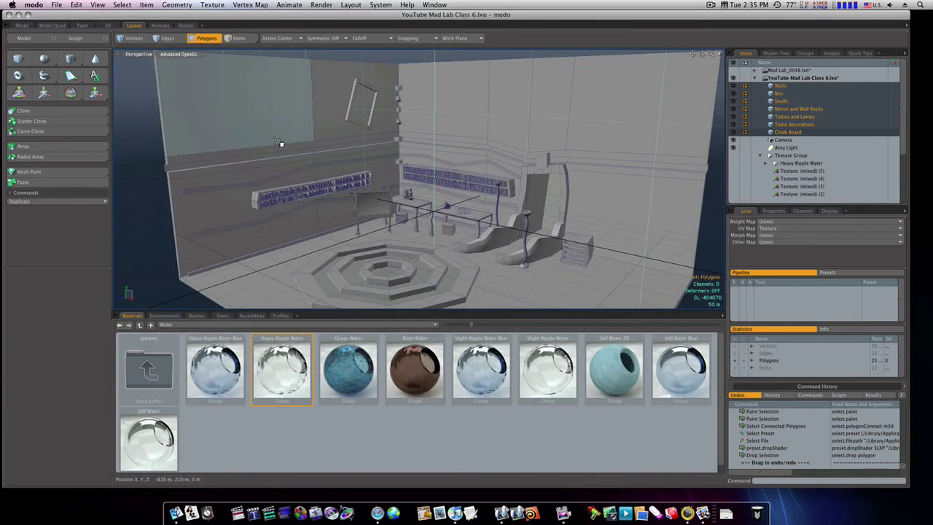
- Select the slab's four top polygons between the octagonal rings and raise them about 6 m in Y
click(355, 271)
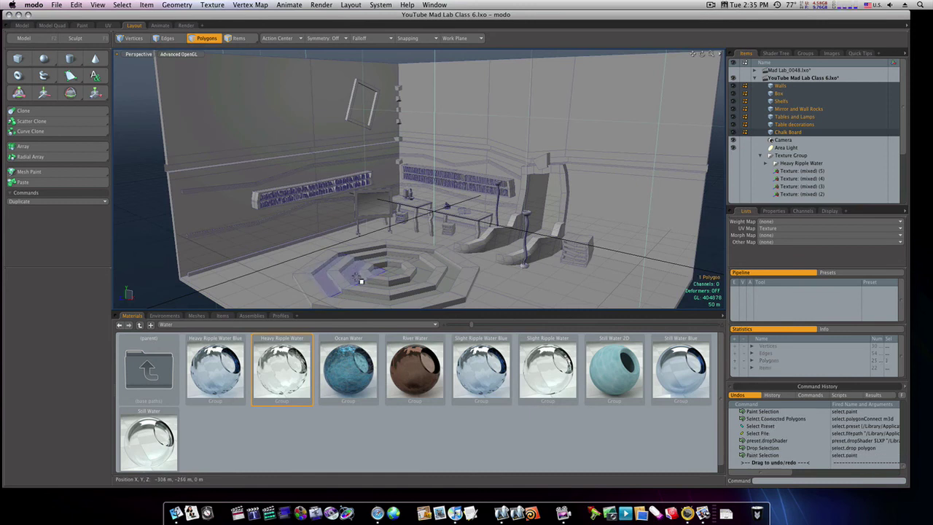
shift+click(366, 296)
mouse_move(371, 300)
mouse_down()
mouse_move(414, 281)
mouse_move(404, 263)
mouse_up()
click(404, 263)
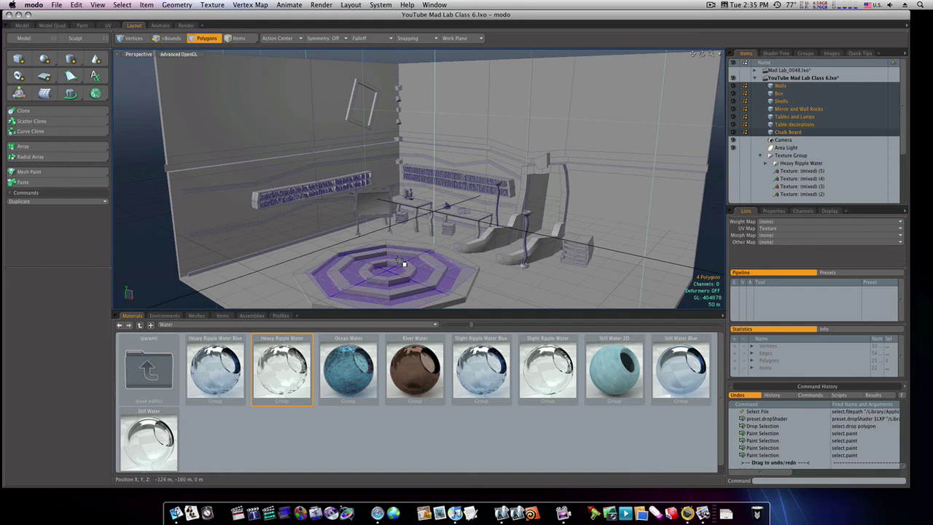
key(w)
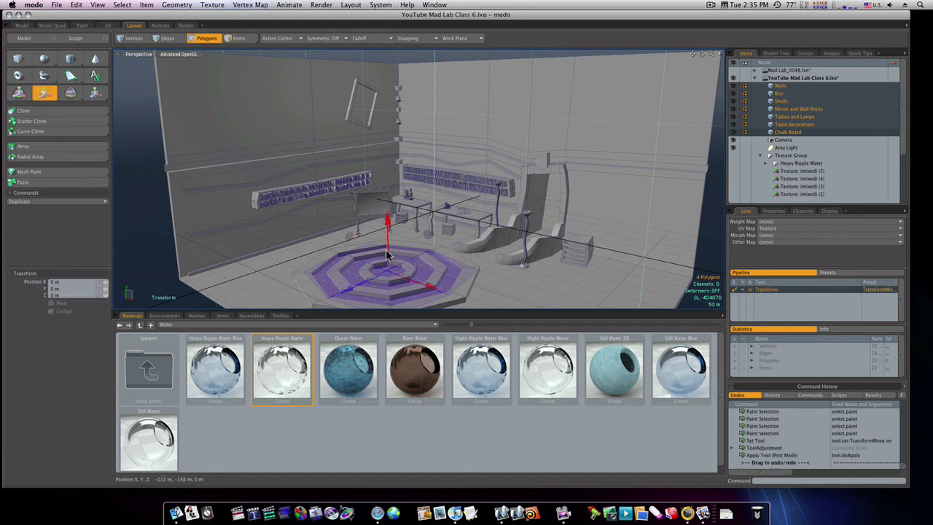
drag(389, 253, 388, 244)
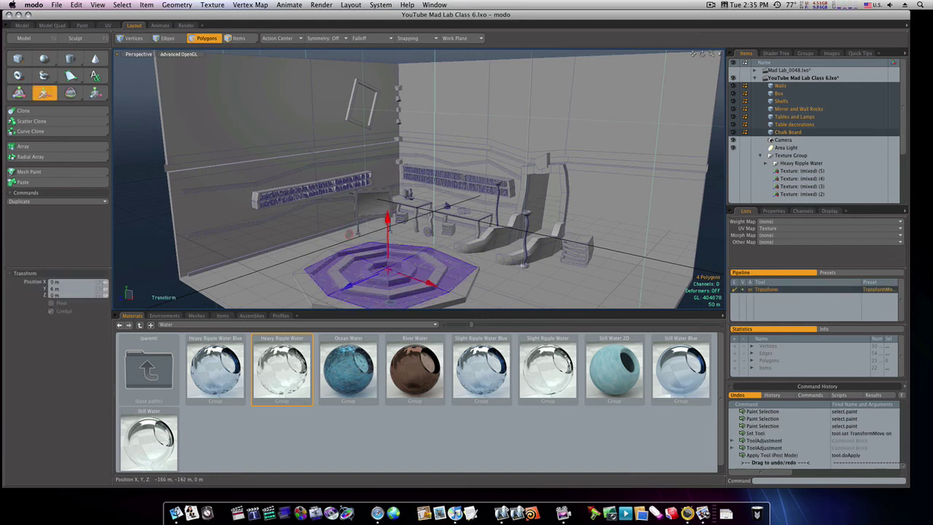
key(space)
click(162, 269)
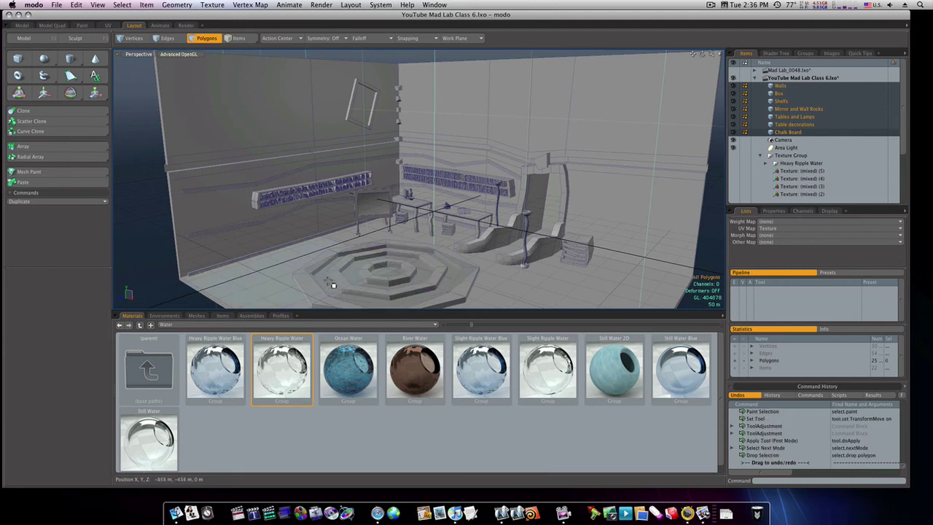
- Reselect the slab's four top polygons and lower them about 5 m in Y, below the rings' upper edges
alt+drag(333, 285, 402, 260)
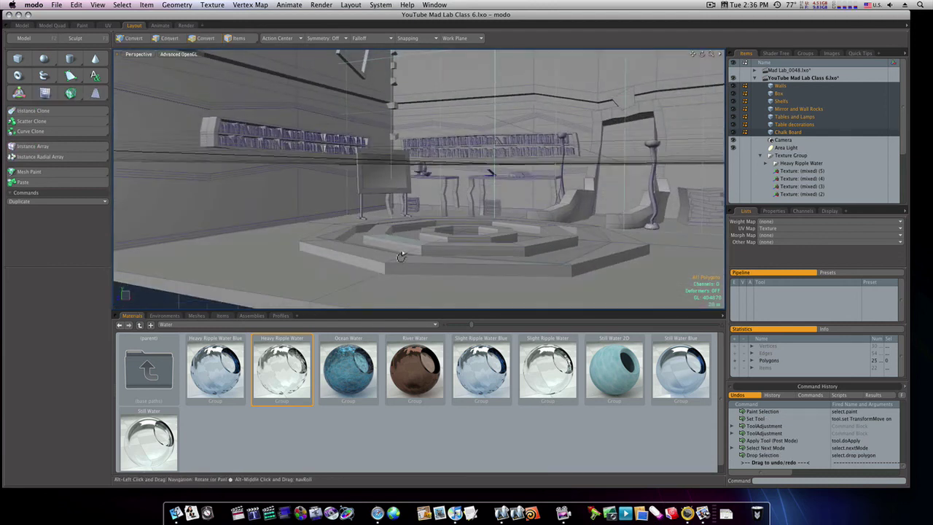
key(super+z)
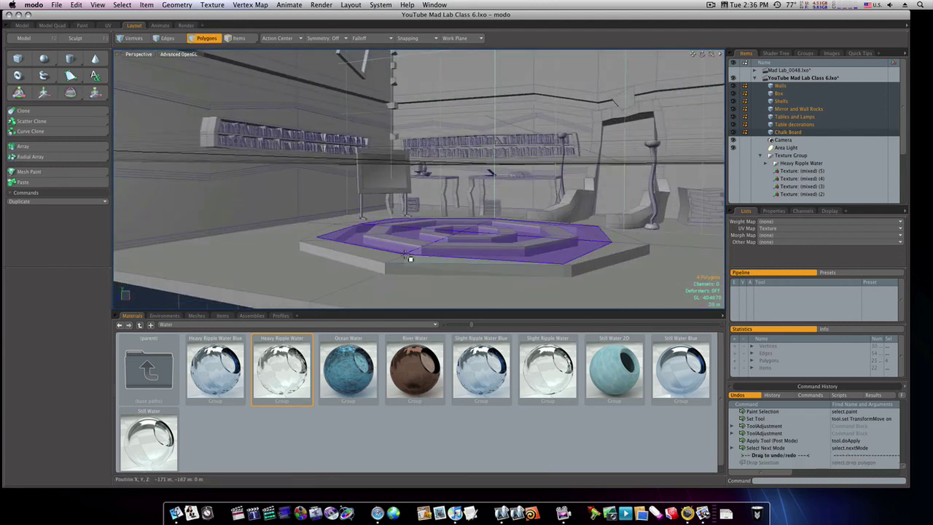
key(y)
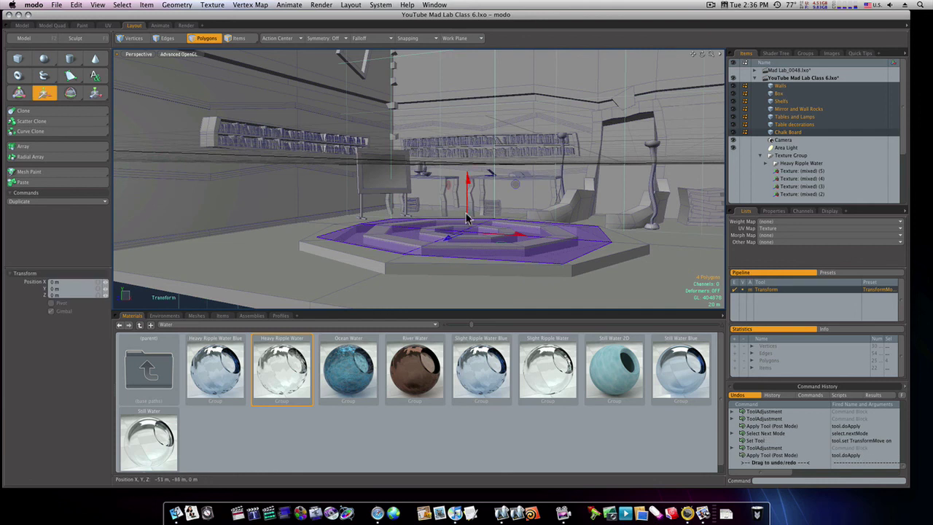
drag(467, 179, 467, 183)
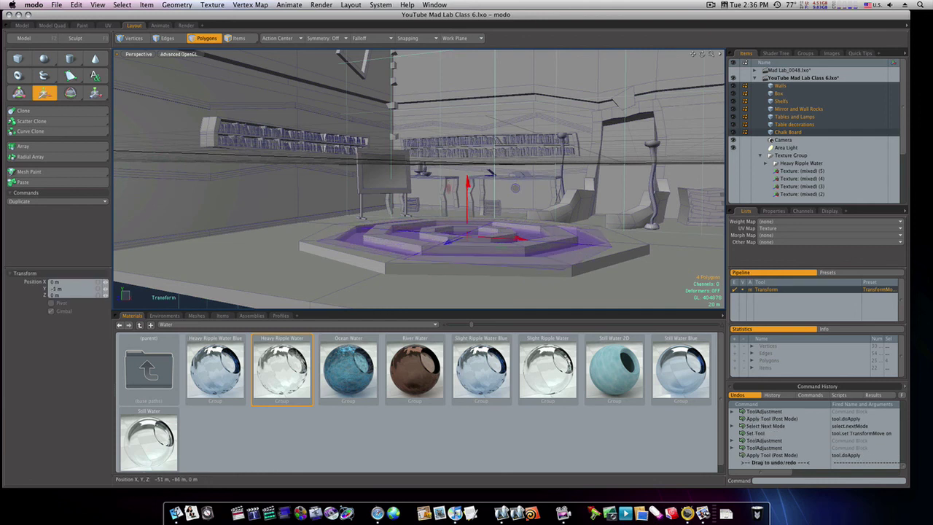
key(space)
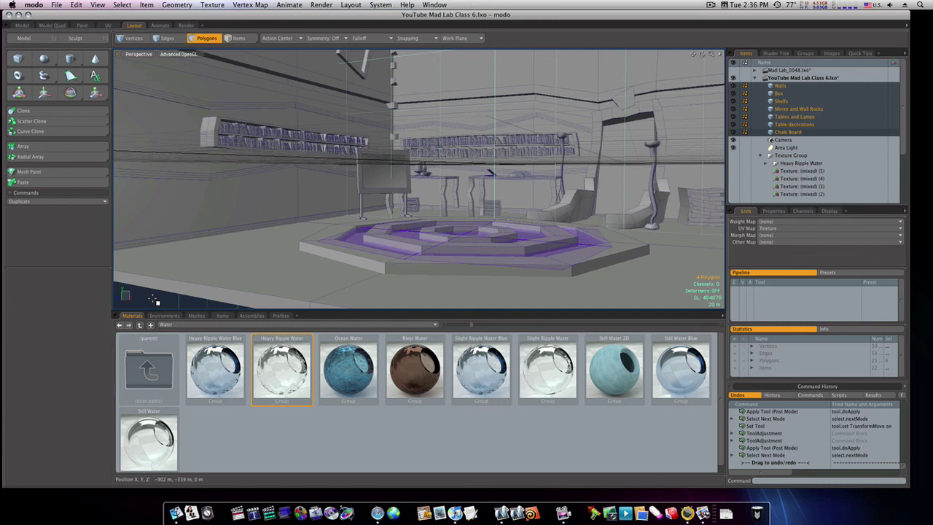
click(154, 300)
key(shift)
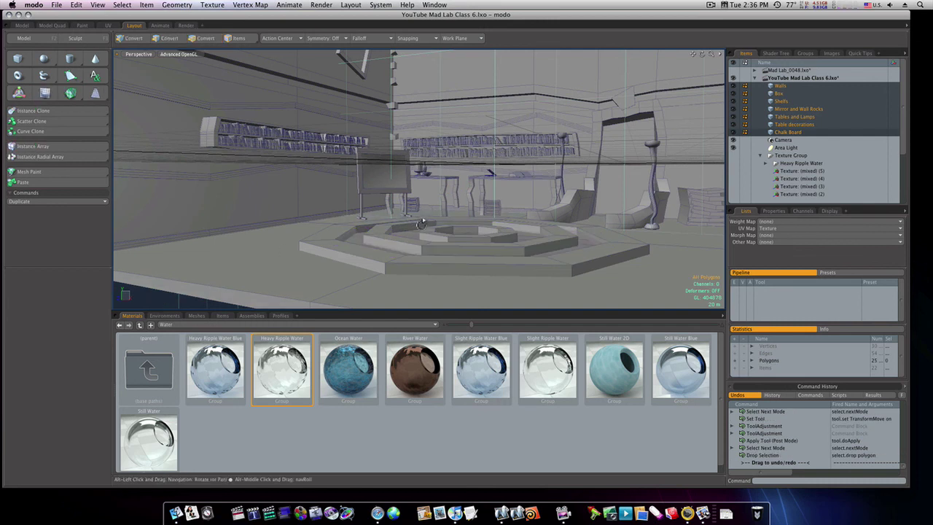
- Reposition the scene camera through its own view to look down on the octagonal rings, and render the frame
alt+drag(422, 223, 428, 238)
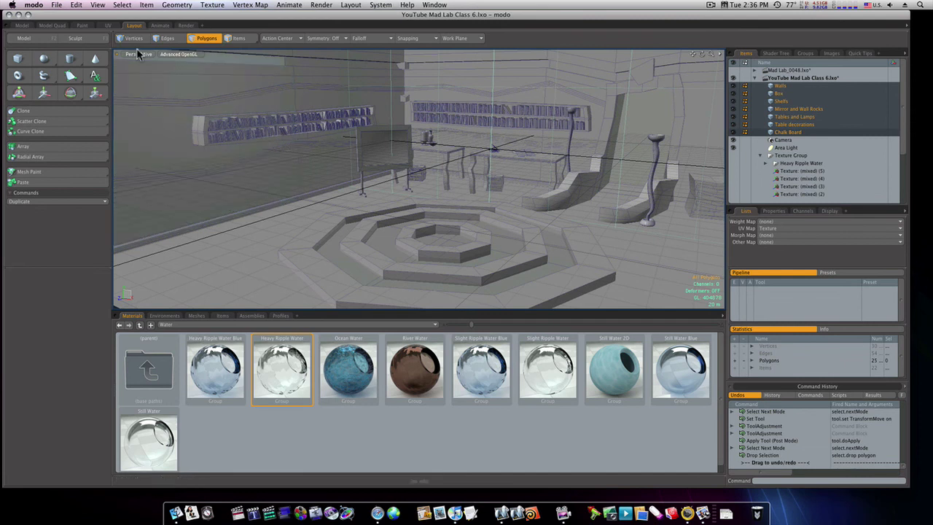
click(158, 58)
mouse_move(147, 58)
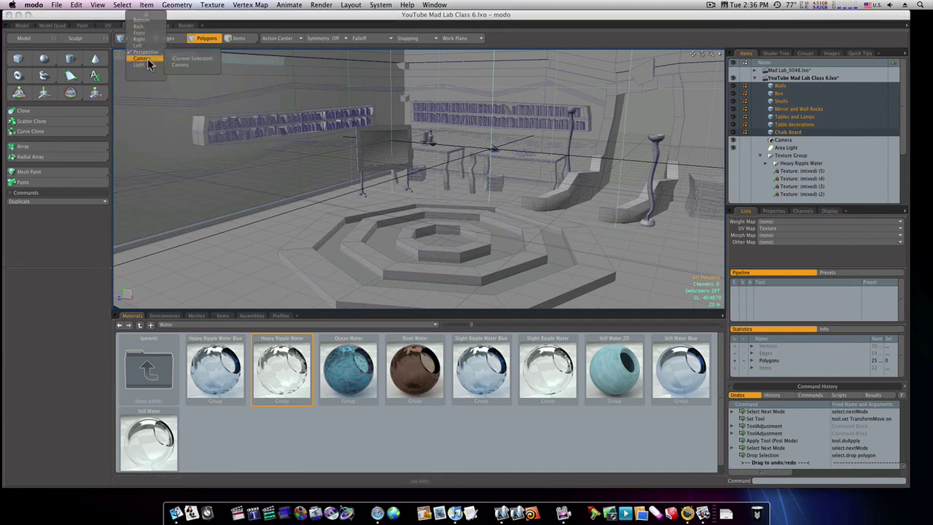
click(191, 65)
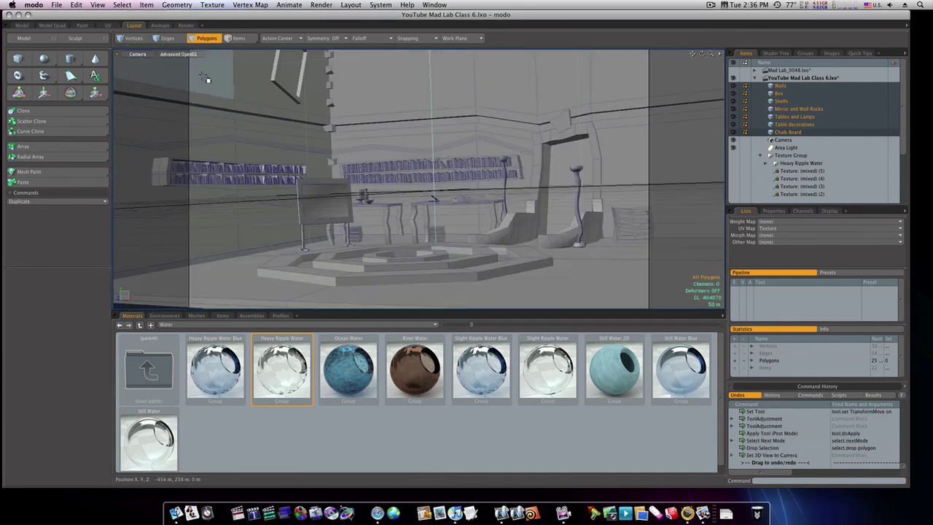
alt+drag(348, 187, 367, 225)
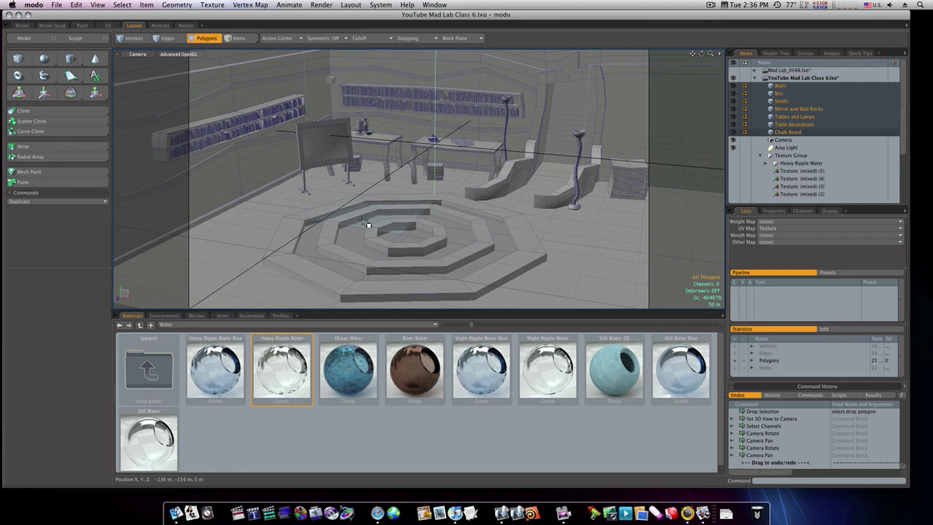
key(F9)
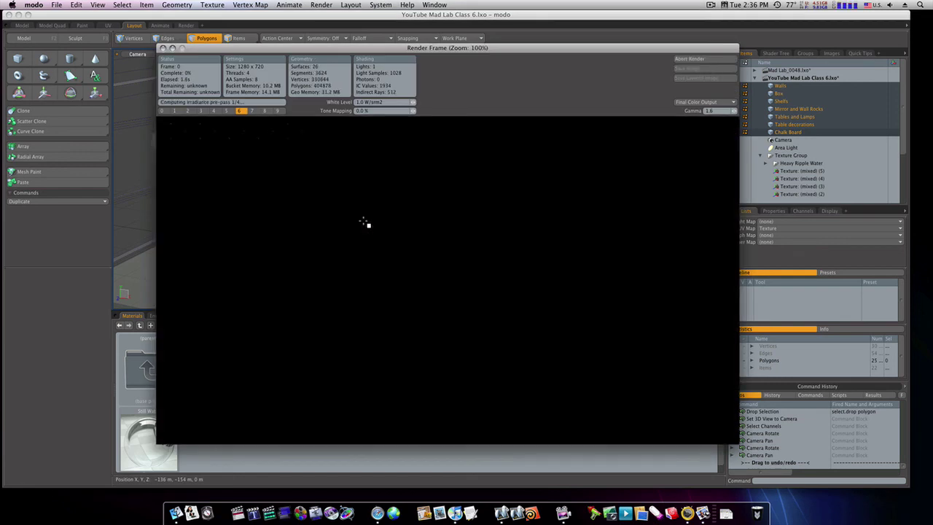